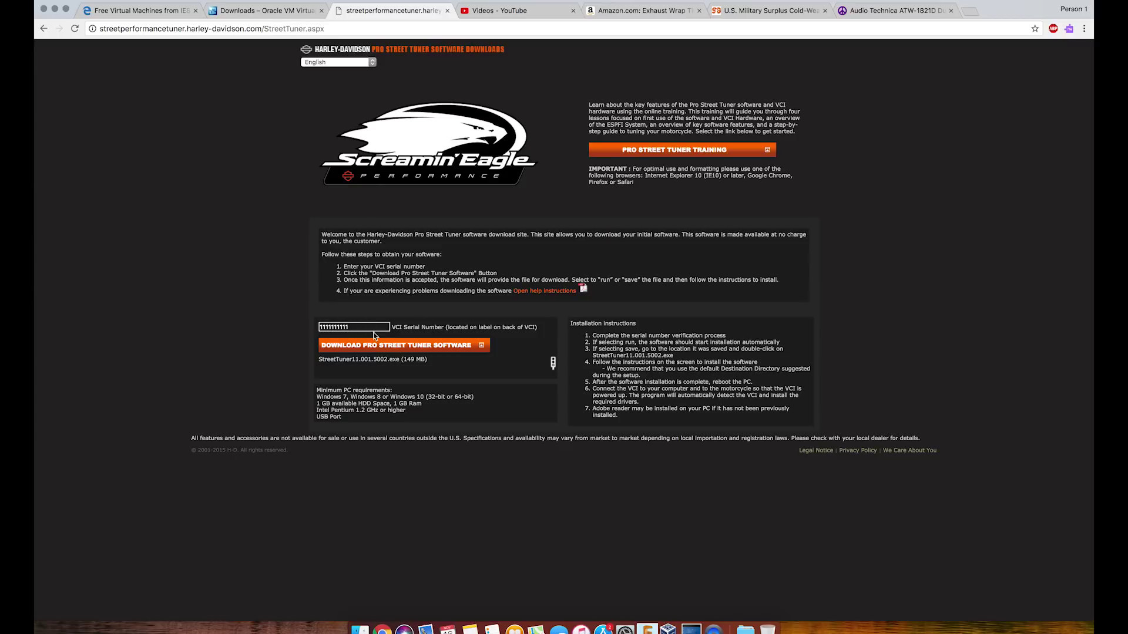
Re-enter the VCI serial number on the Harley-Davidson site and download the Pro Street Tuner software
key("BackSpace")
key("BackSpace")
key("BackSpace")
key("BackSpace")
key("BackSpace")
key("BackSpace")
key("BackSpace")
key("BackSpace")
key("BackSpace")
key("BackSpace")
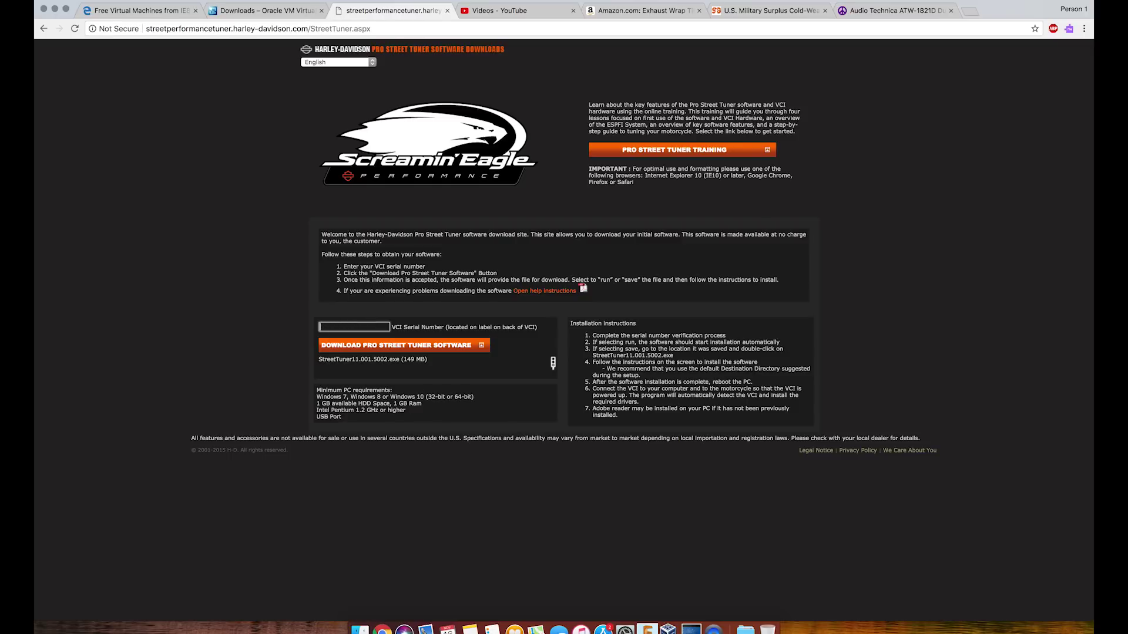
type("1111111111")
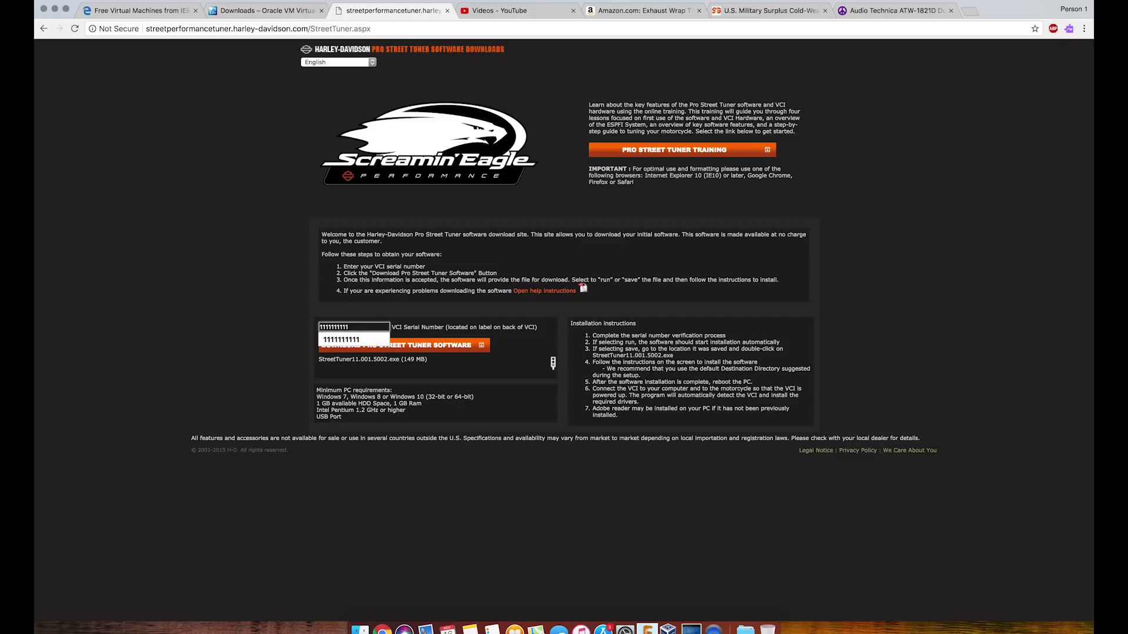
left_click(296, 342)
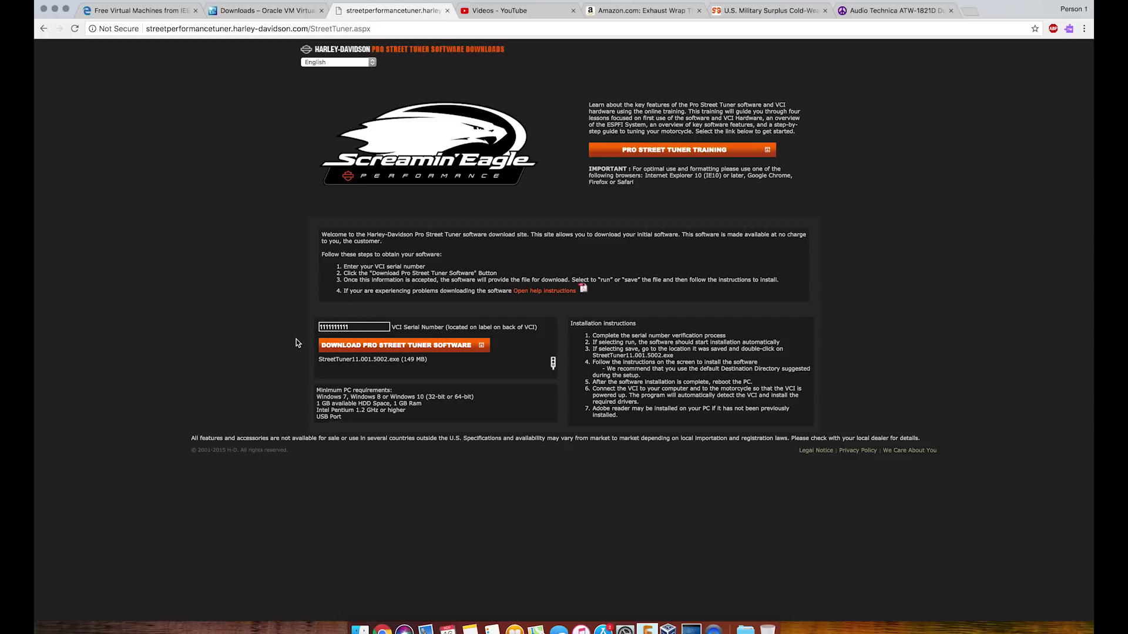
left_click(357, 350)
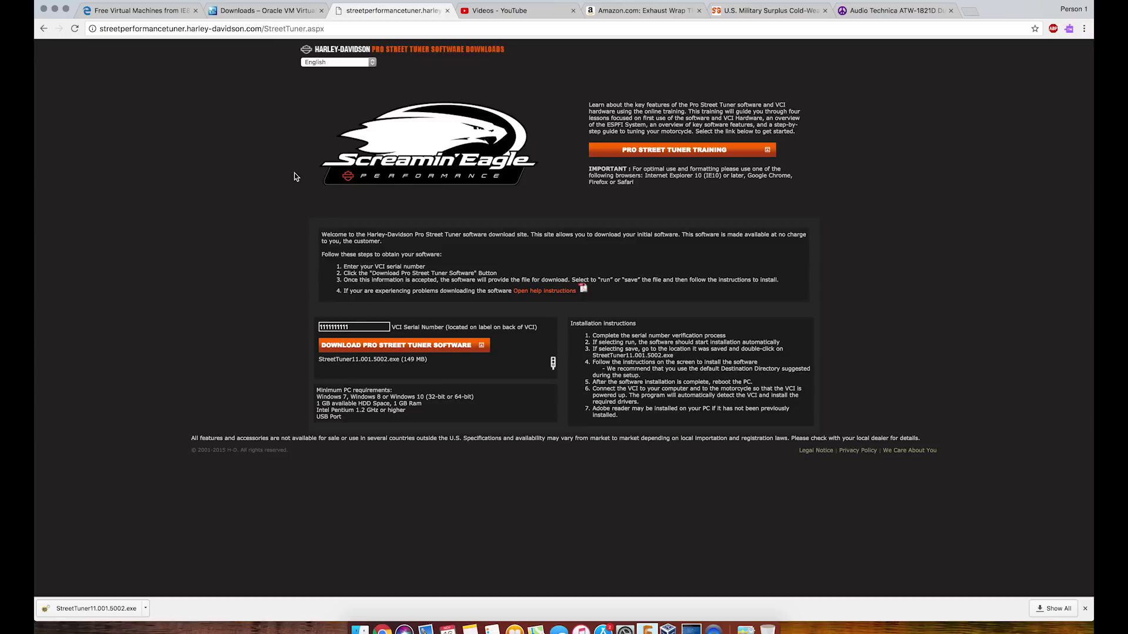
View the VirtualBox downloads page and locate the OS X hosts package for VirtualBox 5.2.0
left_click(248, 13)
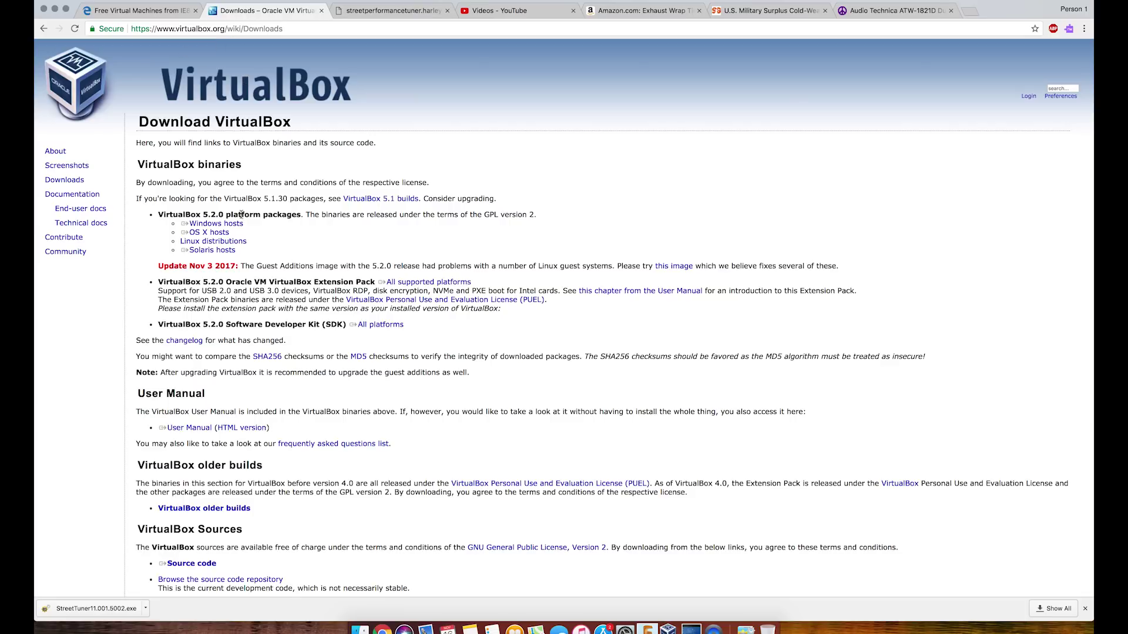
left_click(210, 233)
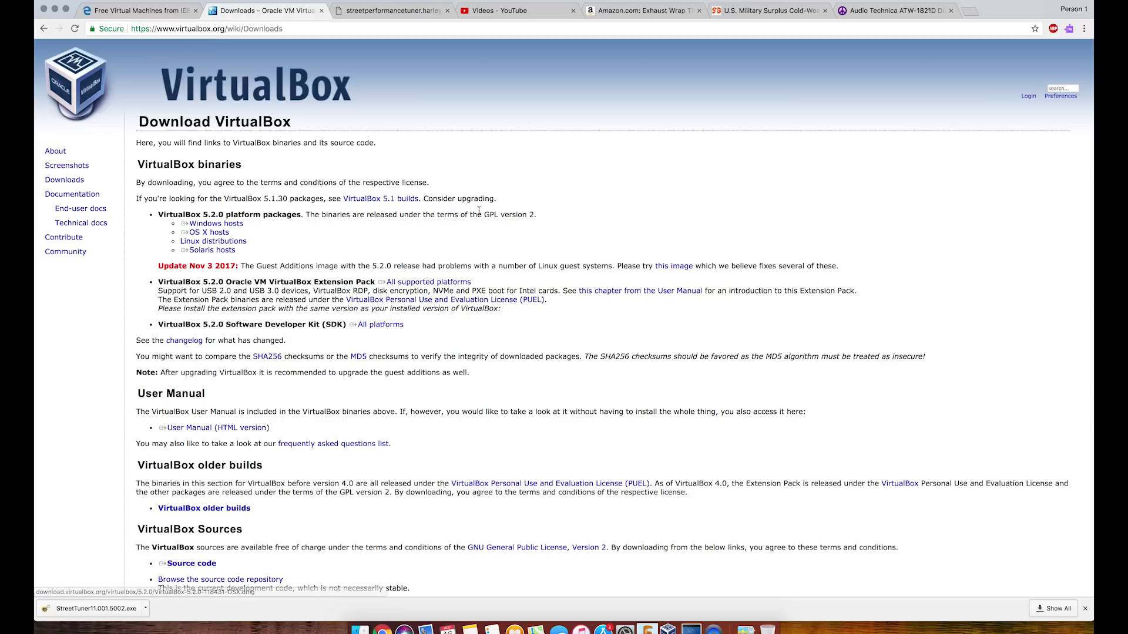
Review the virtual machine and platform choices on Microsoft's VM download page, keeping IE11 on Win7 (x86) and VirtualBox
left_click(135, 10)
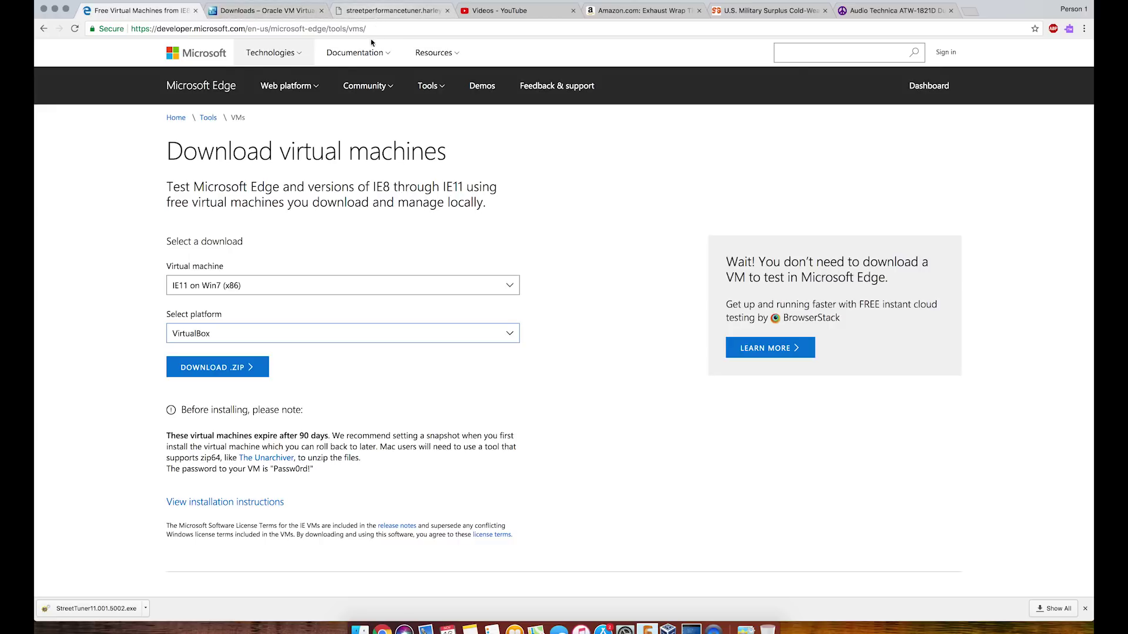
left_click(328, 286)
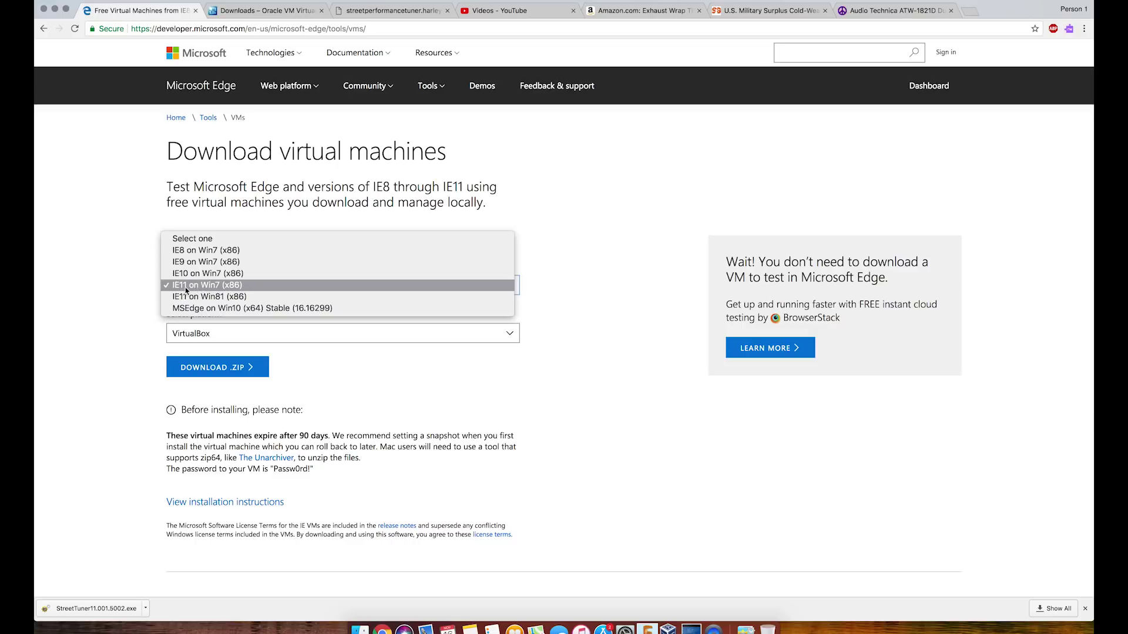
left_click(107, 223)
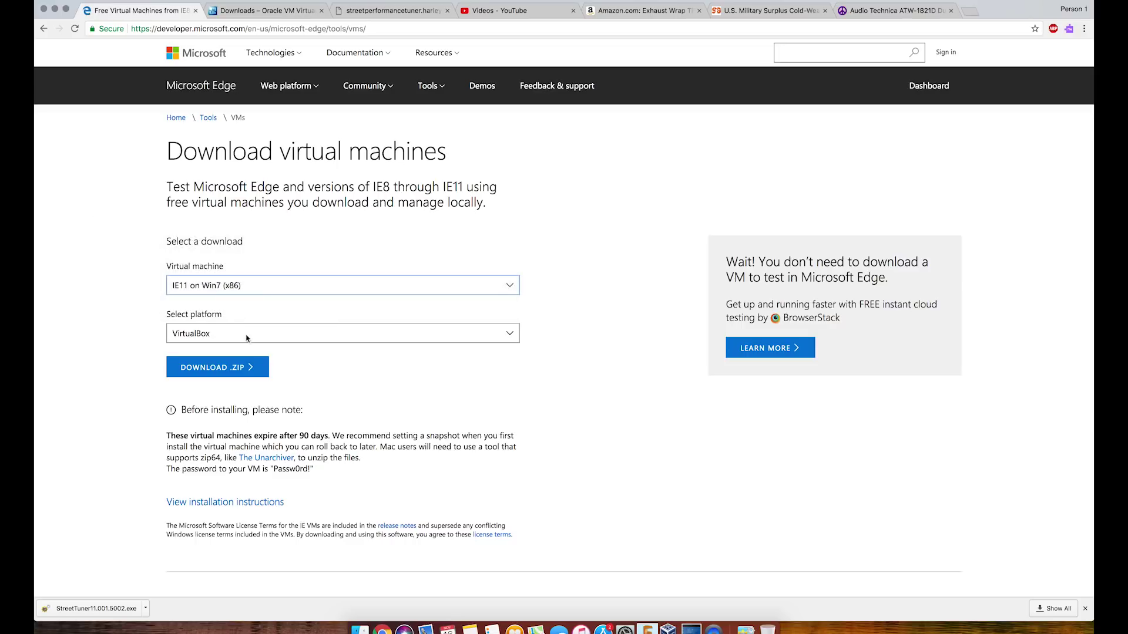
left_click(243, 338)
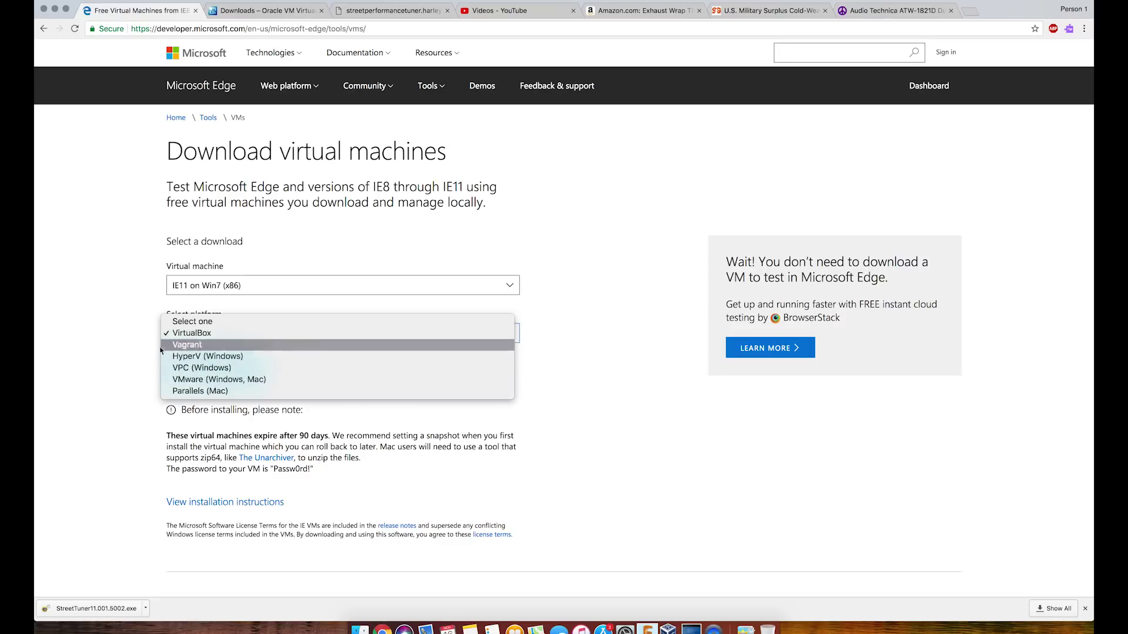
left_click(126, 341)
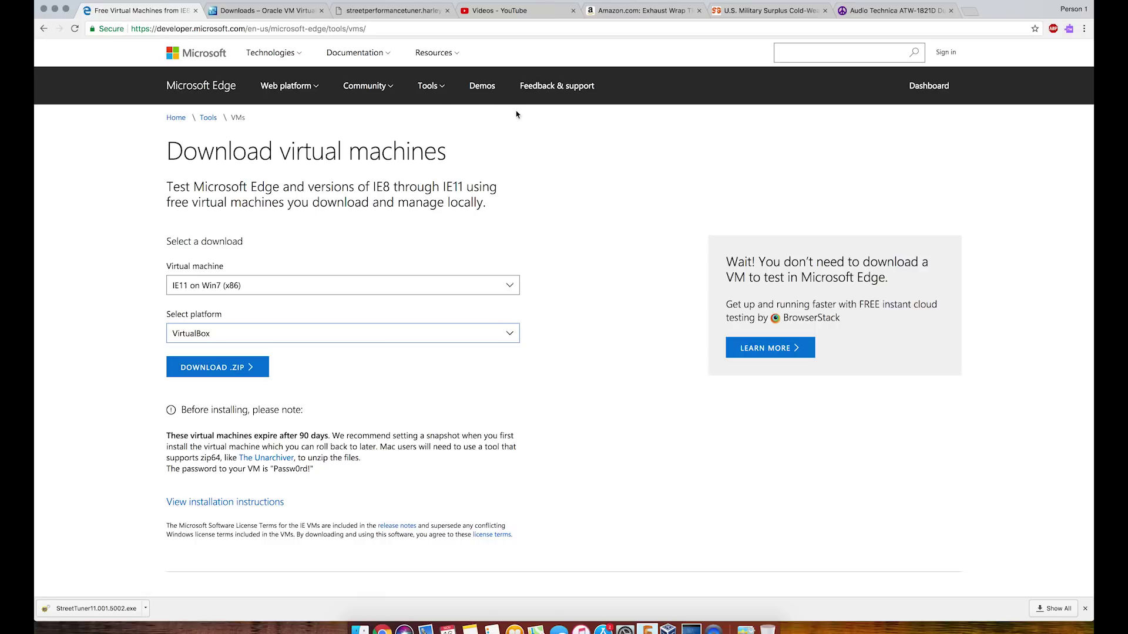
Switch to Oracle VM VirtualBox Manager to view the list of virtual machines
key("super+Tab")
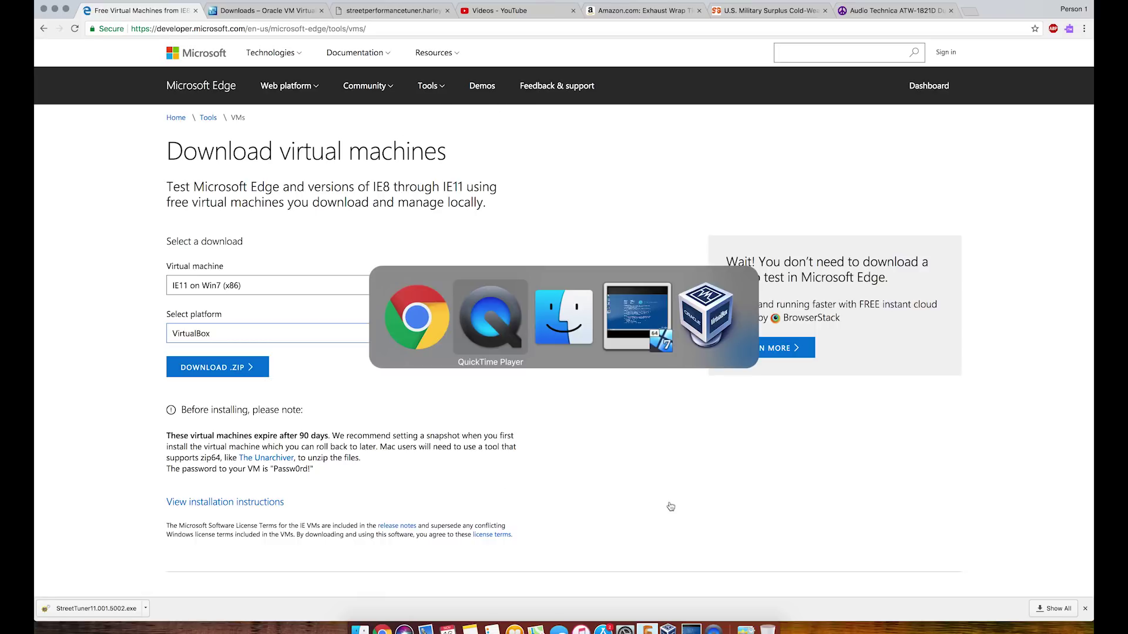
key("super+Tab")
key("super+Tab")
key("super+Tab")
key("super+Tab")
key("super+Tab")
key("super+Tab")
key("super+Tab")
key("super+Tab")
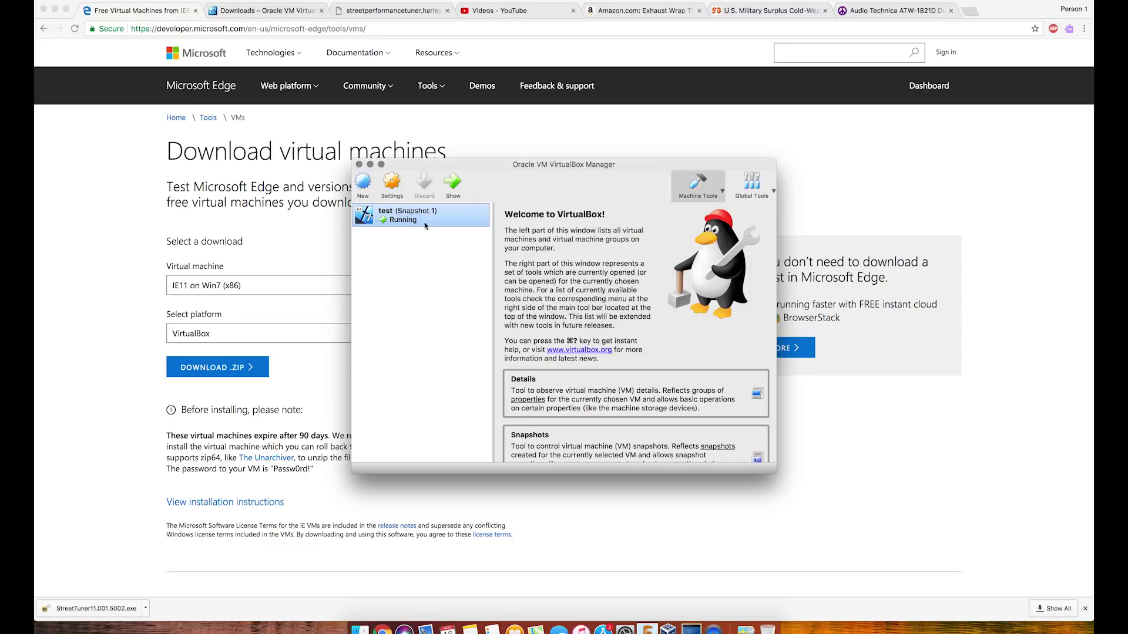
Switch to the window of the running Windows 7 virtual machine
key("super+Tab")
key("super+Tab")
key("super+Tab")
key("super+Tab")
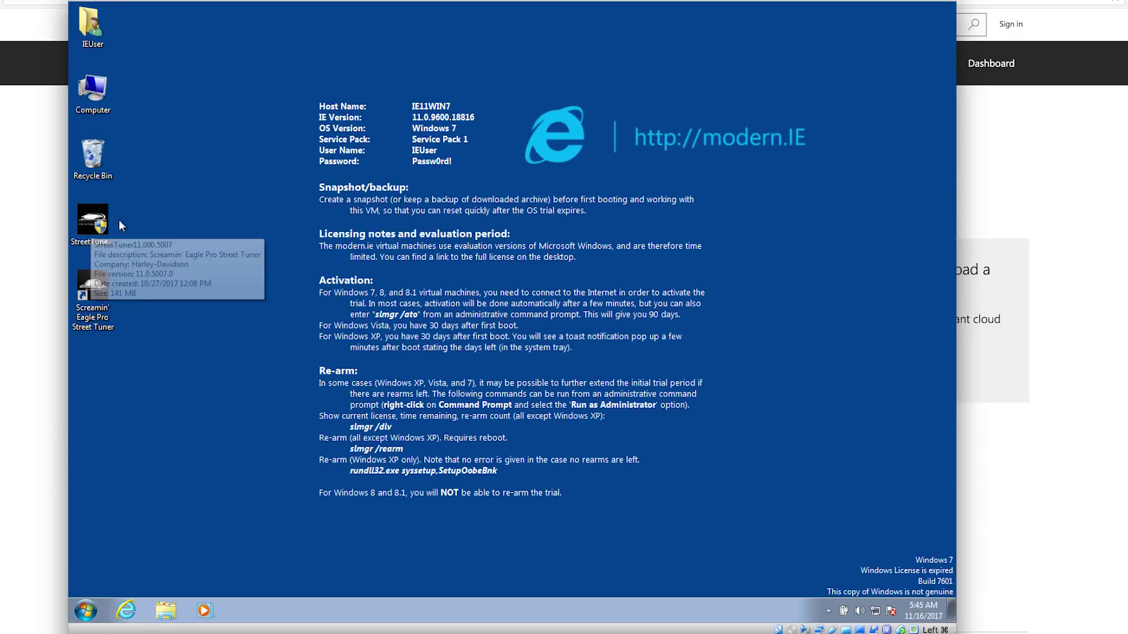
Look at the StreetTuner installer on the desktop and the Downloads folder inside IEUser, closing the folder window
left_click(96, 222)
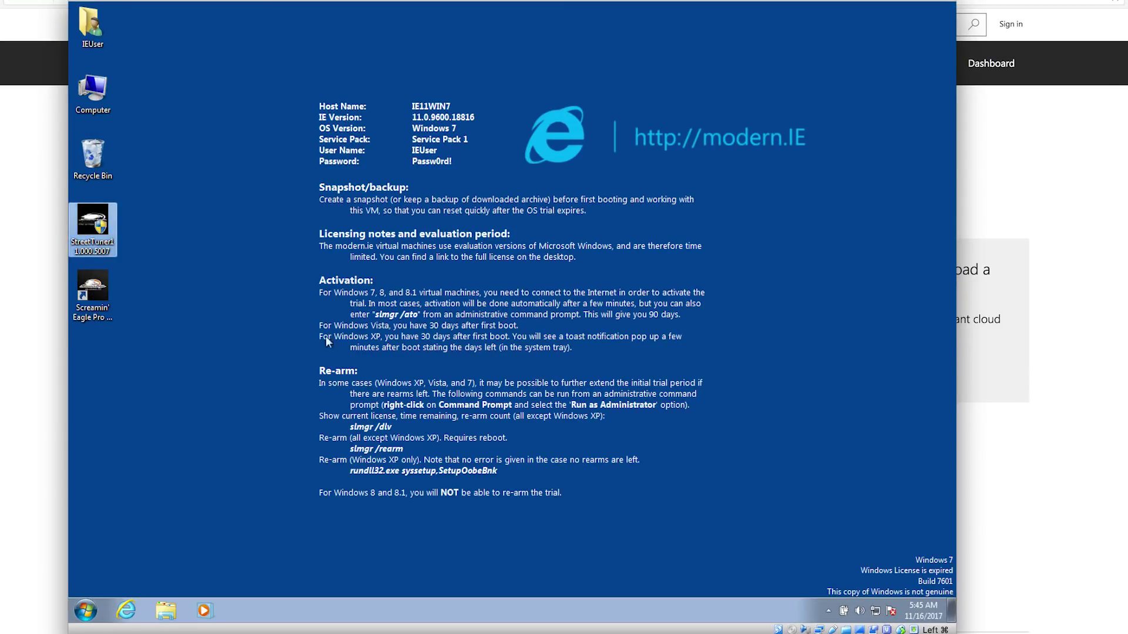
double_click(82, 31)
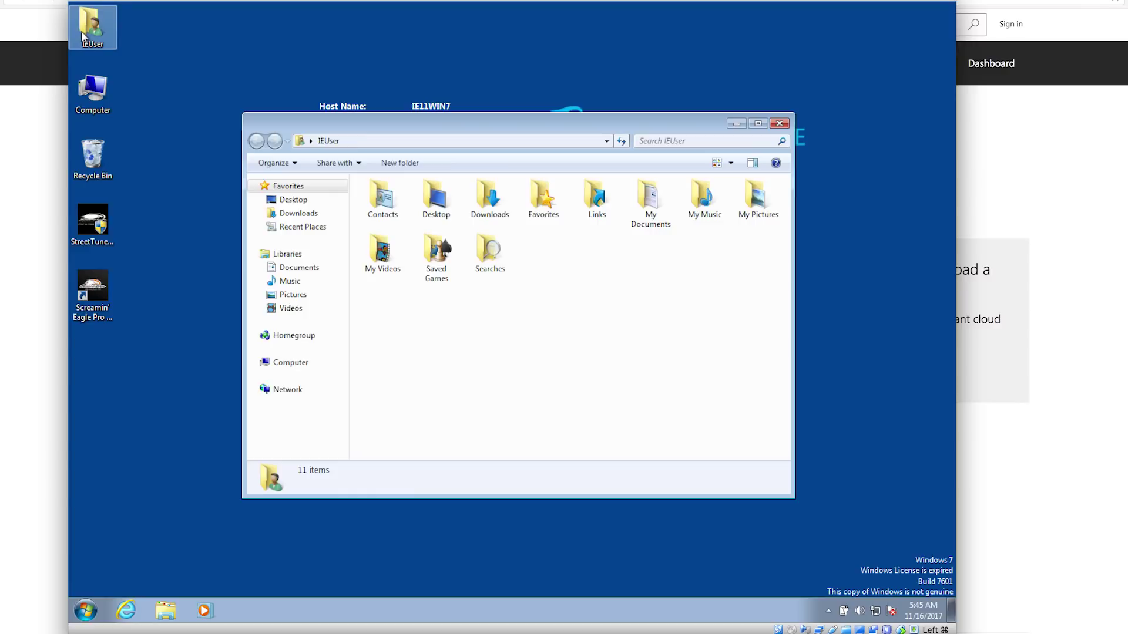
left_click(483, 207)
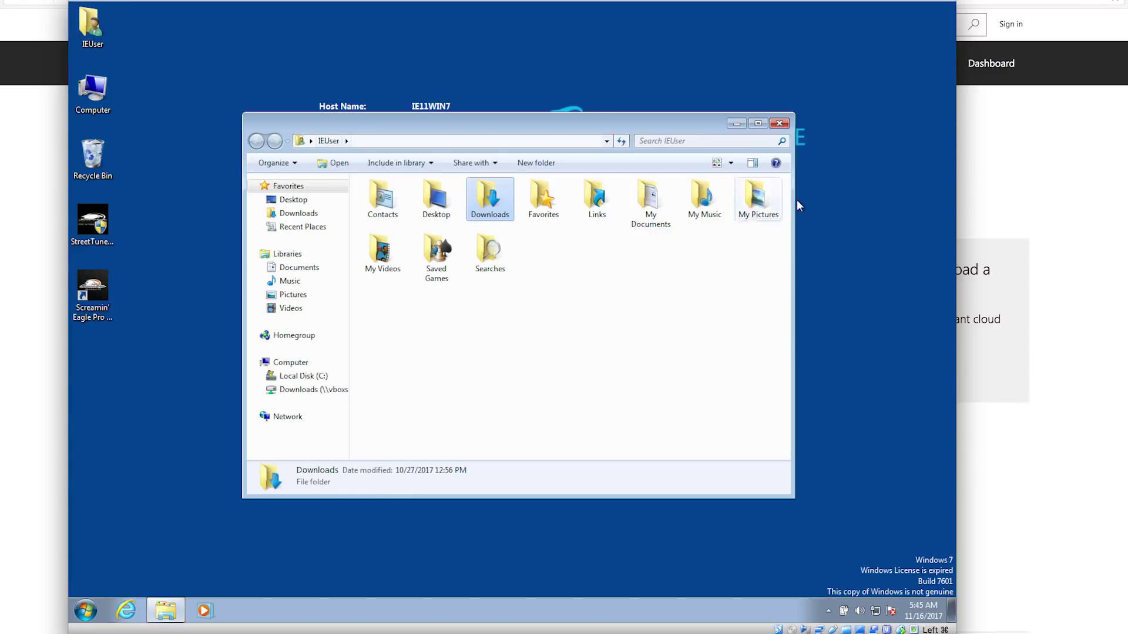
left_click(780, 124)
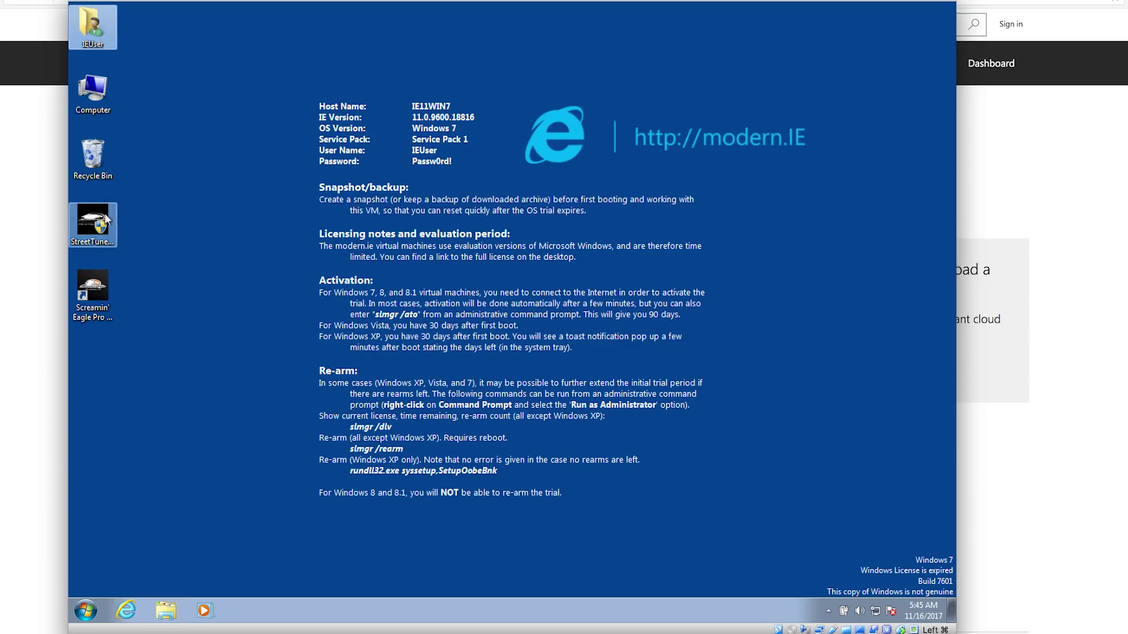
left_click(96, 222)
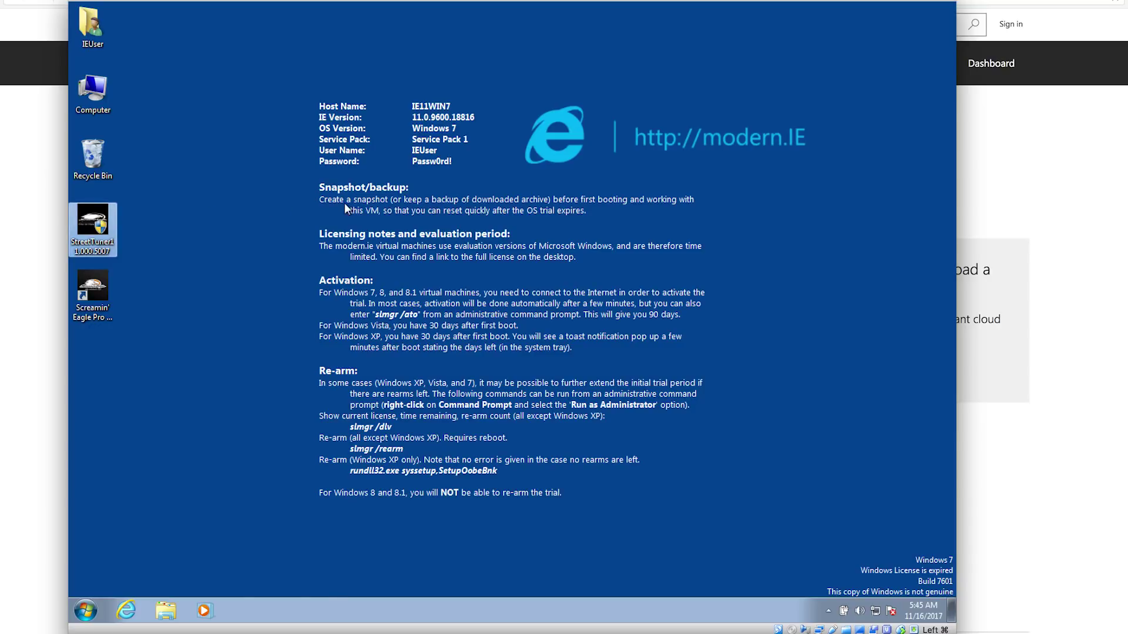
left_click(227, 164)
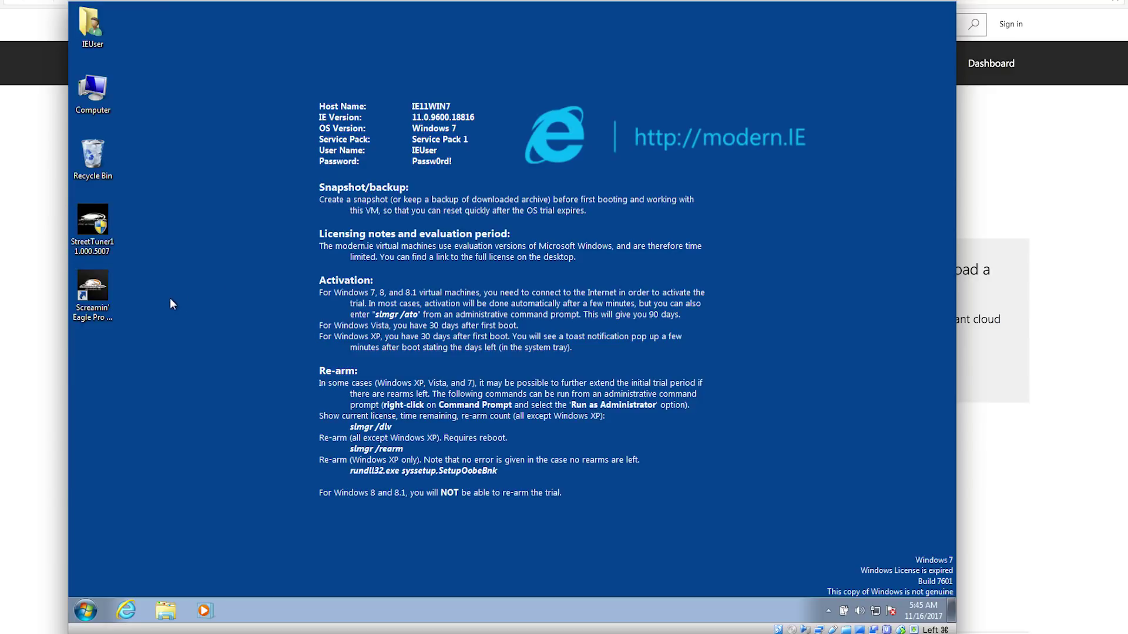
Launch Screamin' Eagle Pro Street Tuner and go through guided tuning to the base calibration selection
left_click(101, 287)
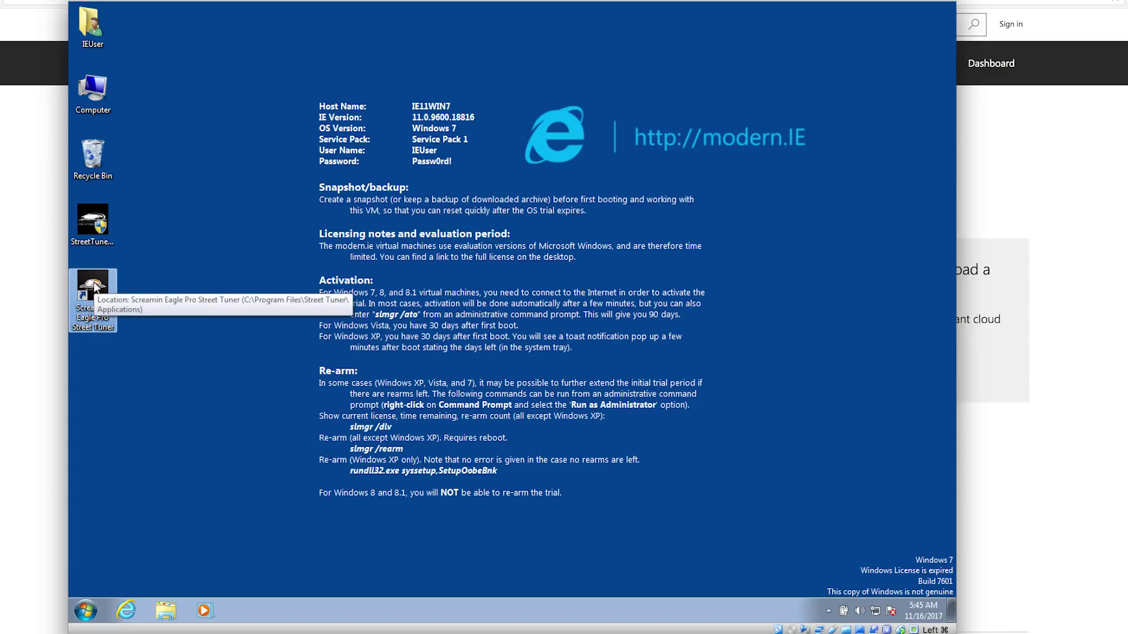
double_click(94, 287)
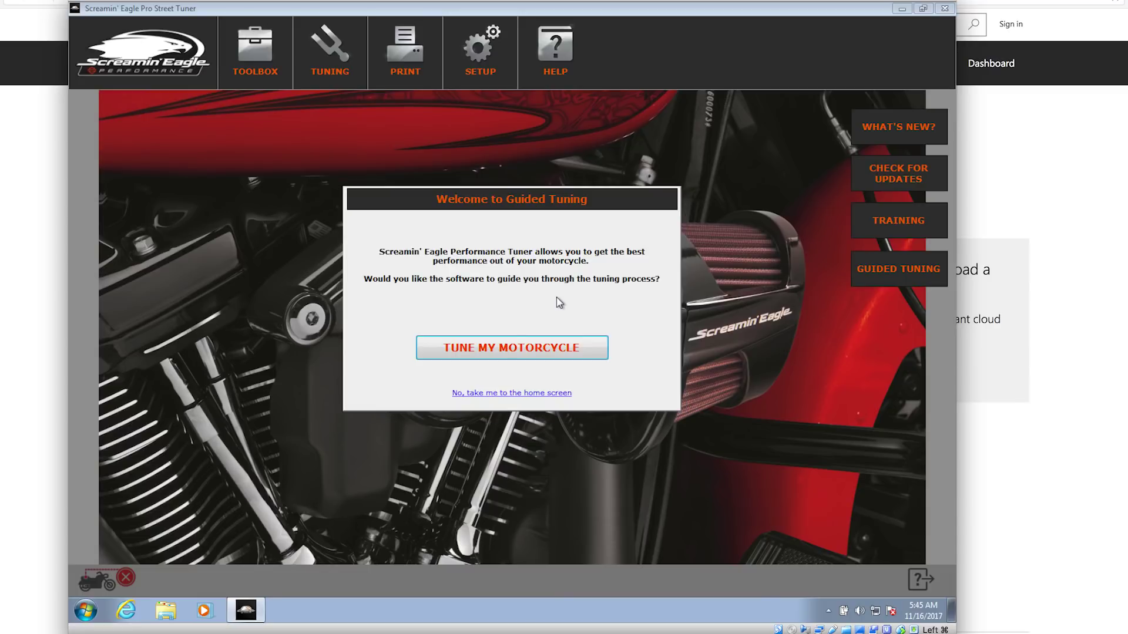
left_click(492, 347)
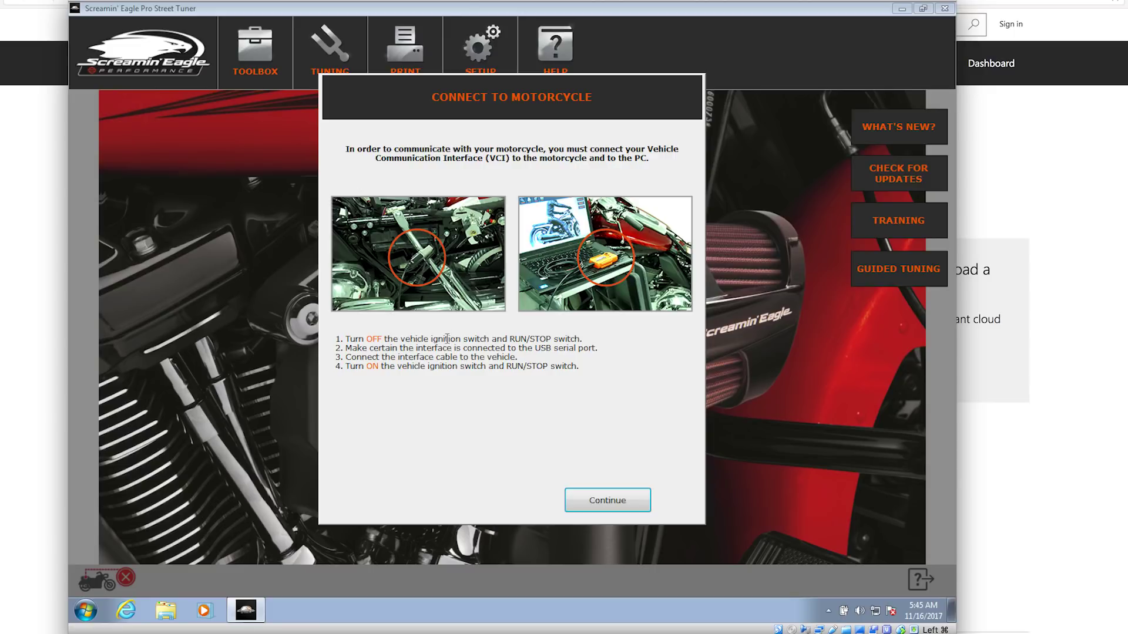
left_click(605, 500)
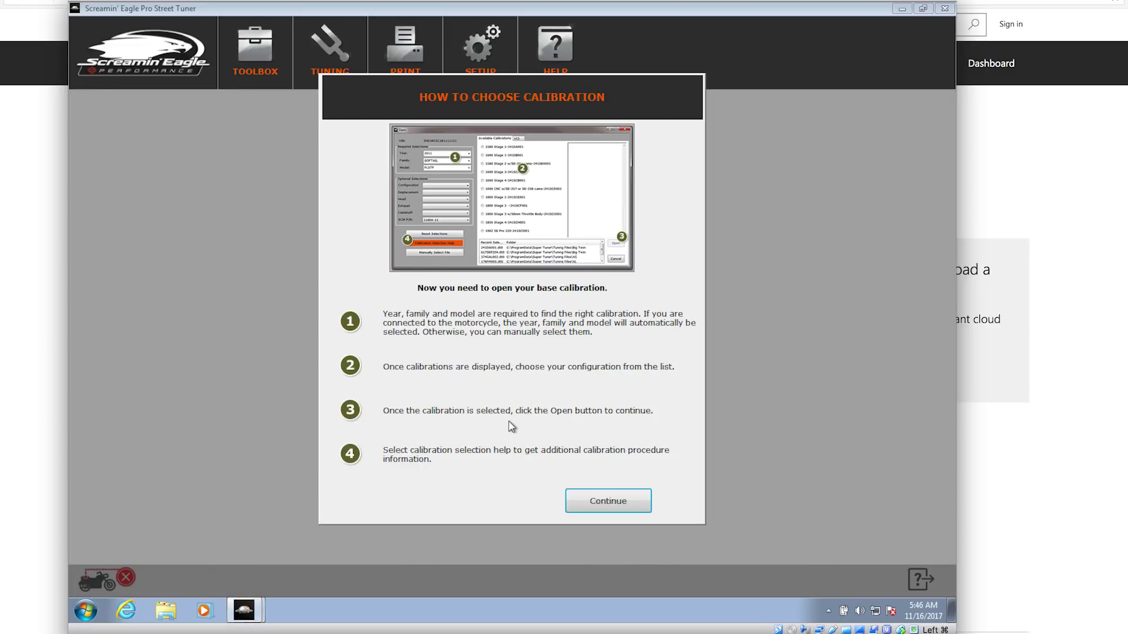
left_click(584, 499)
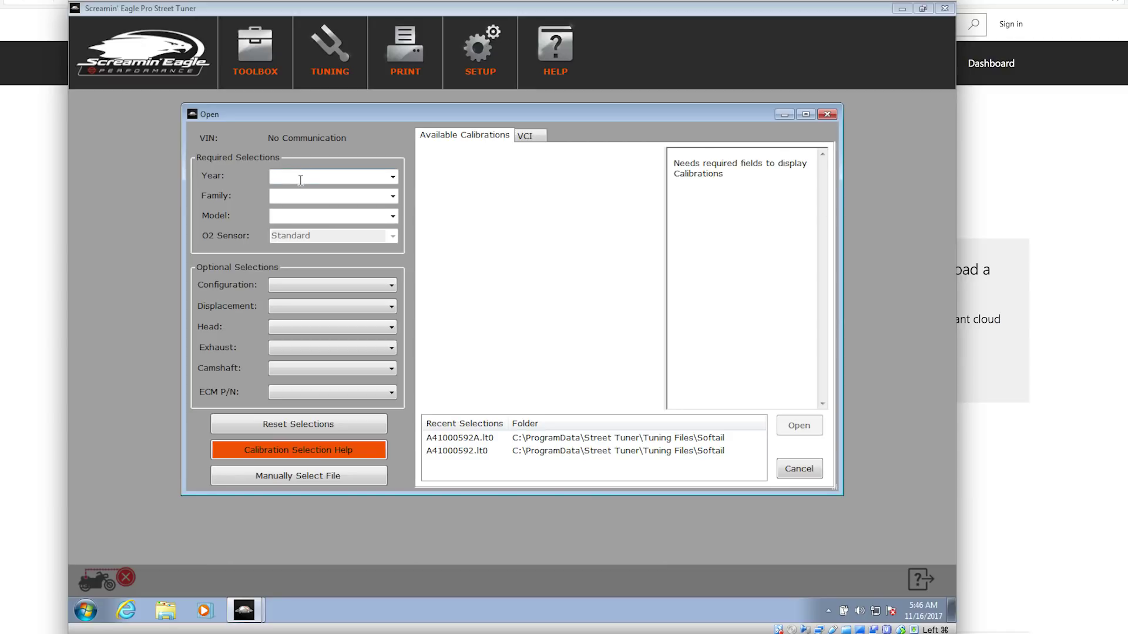
Set the required motorcycle selections to year 2018, family SOFTAIL and model FXFBS
left_click(392, 177)
left_click(371, 199)
left_click(384, 199)
left_click(392, 199)
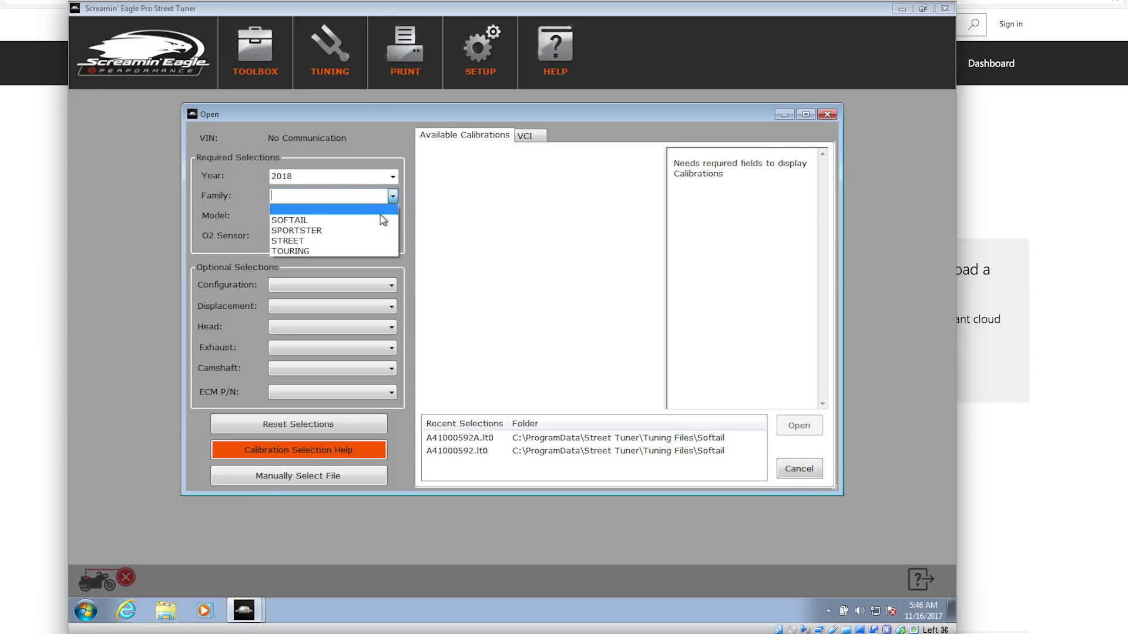
left_click(382, 220)
left_click(392, 217)
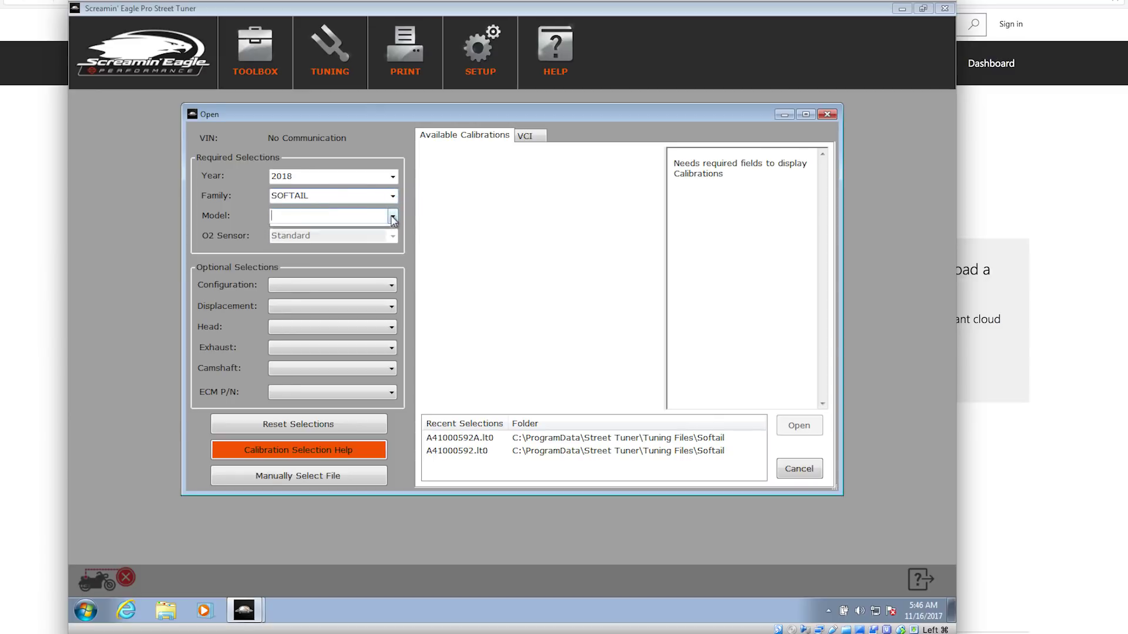
left_click(392, 217)
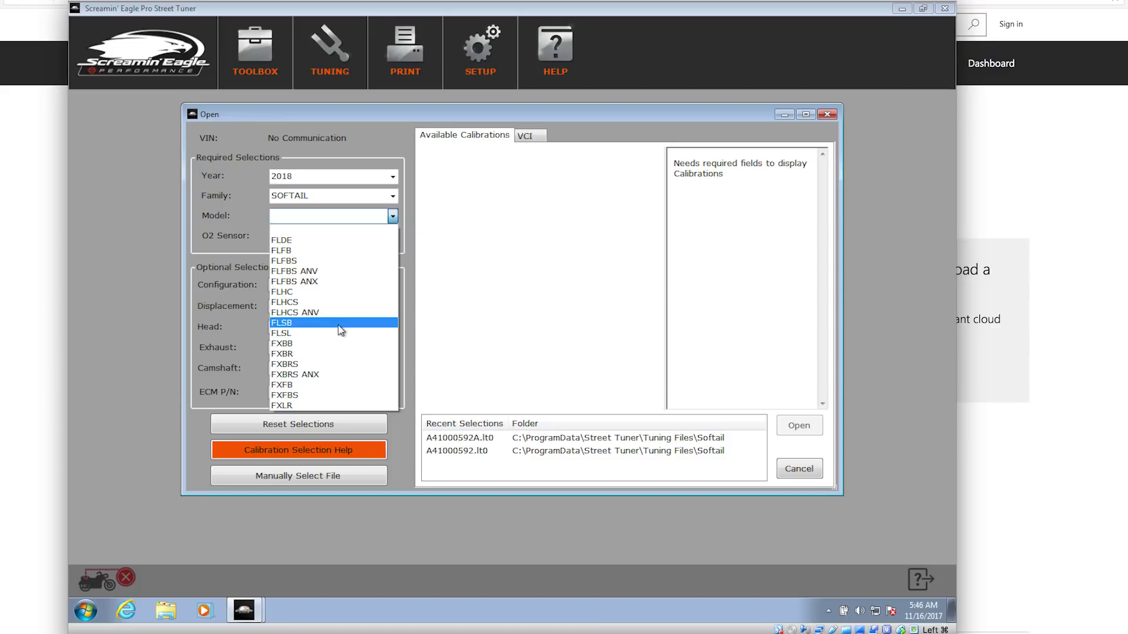
left_click(323, 399)
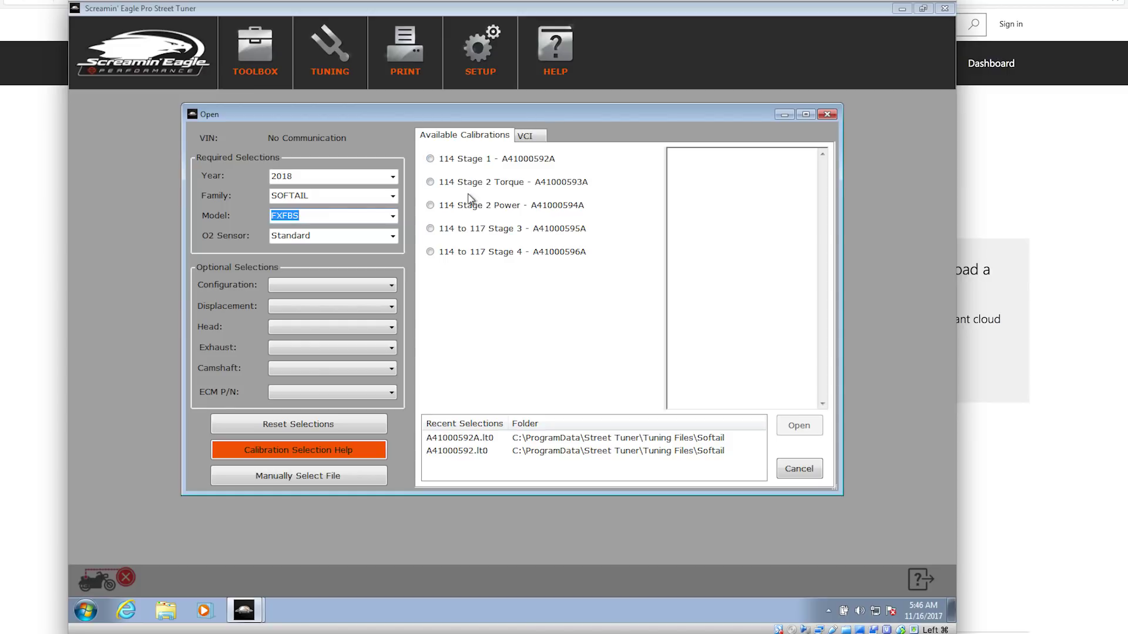
Review the components of each available Stage 1 to Stage 4 calibration, finishing with 114 Stage 1 - A41000592A selected
left_click(431, 158)
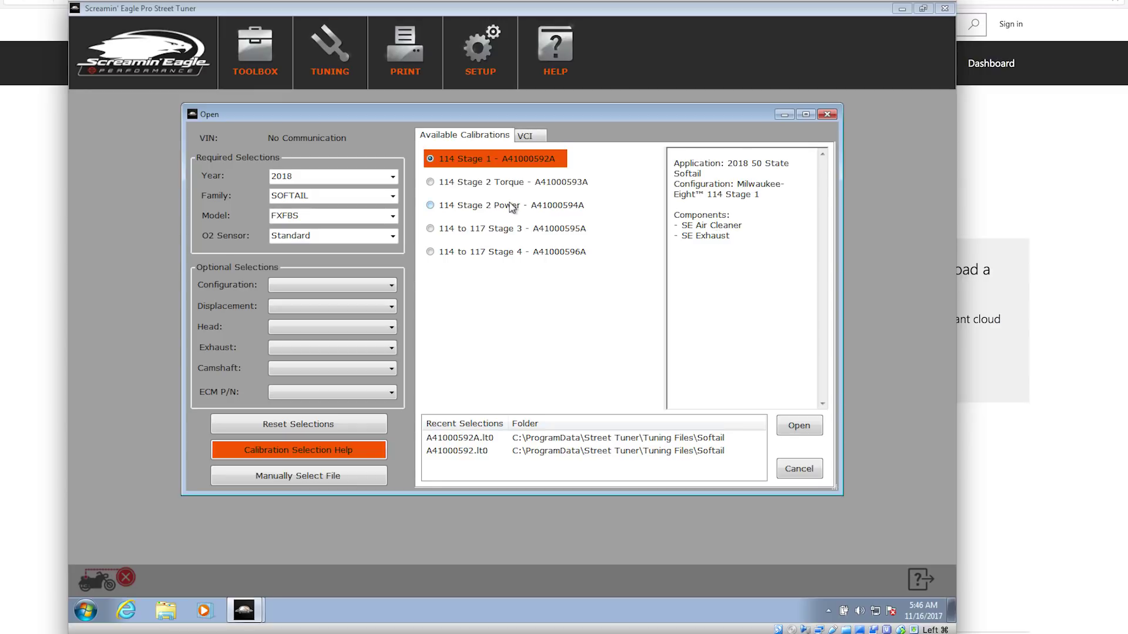
left_click(430, 183)
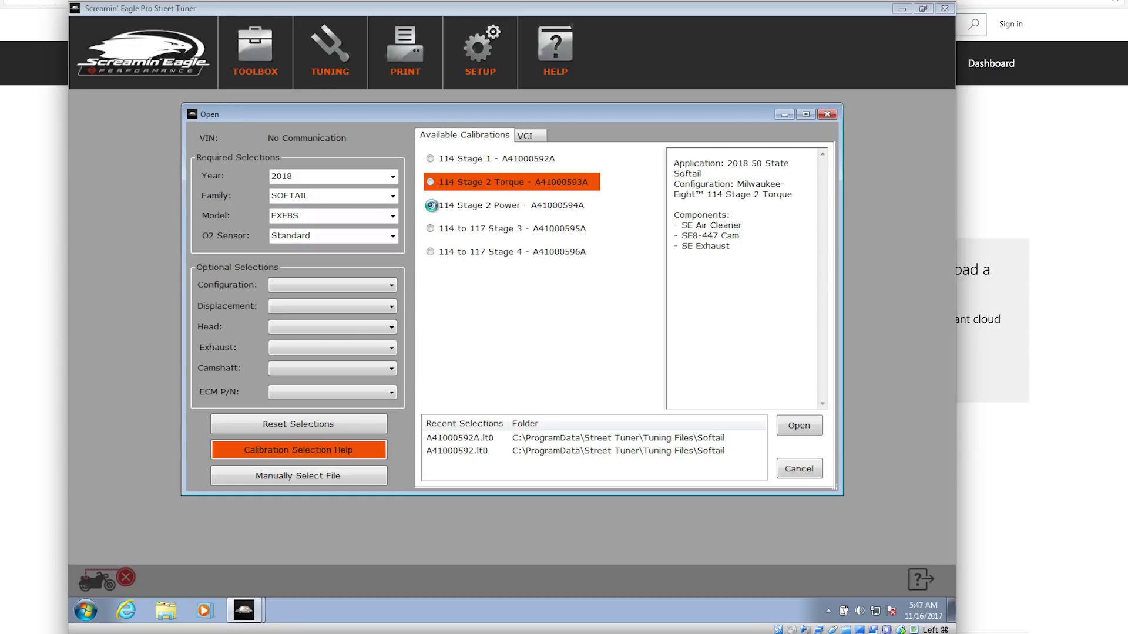
left_click(430, 206)
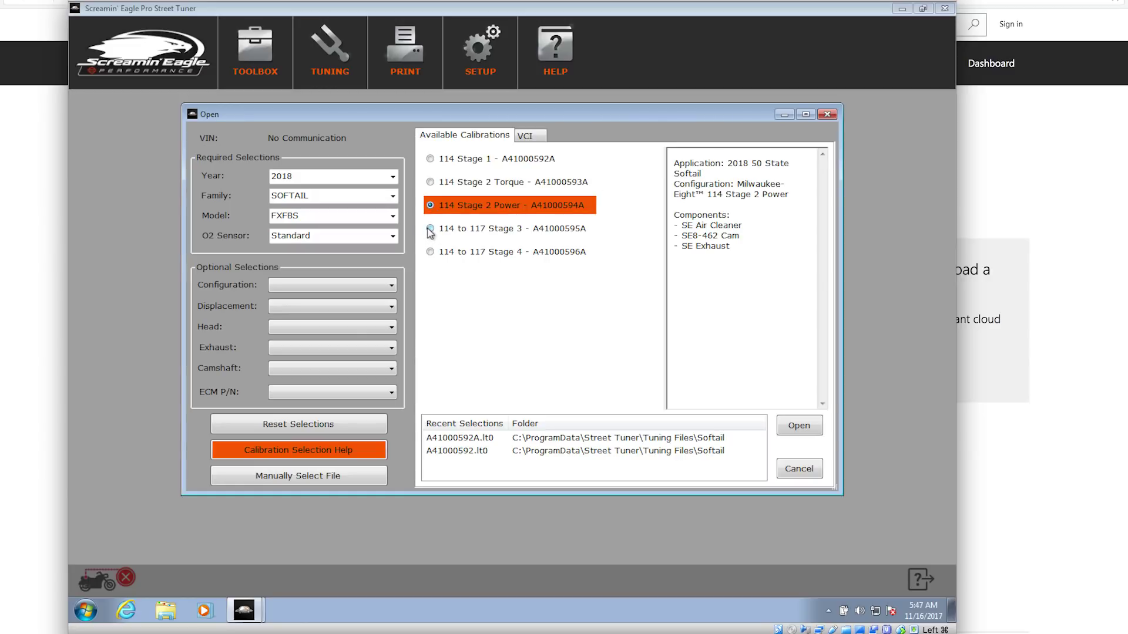
left_click(430, 229)
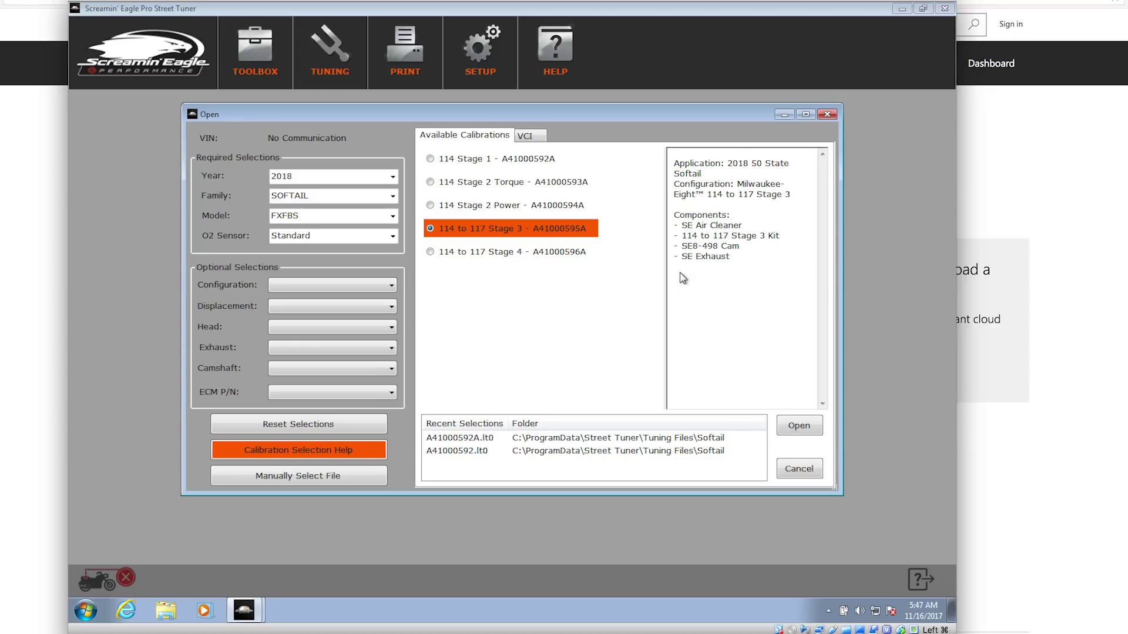
left_click(430, 253)
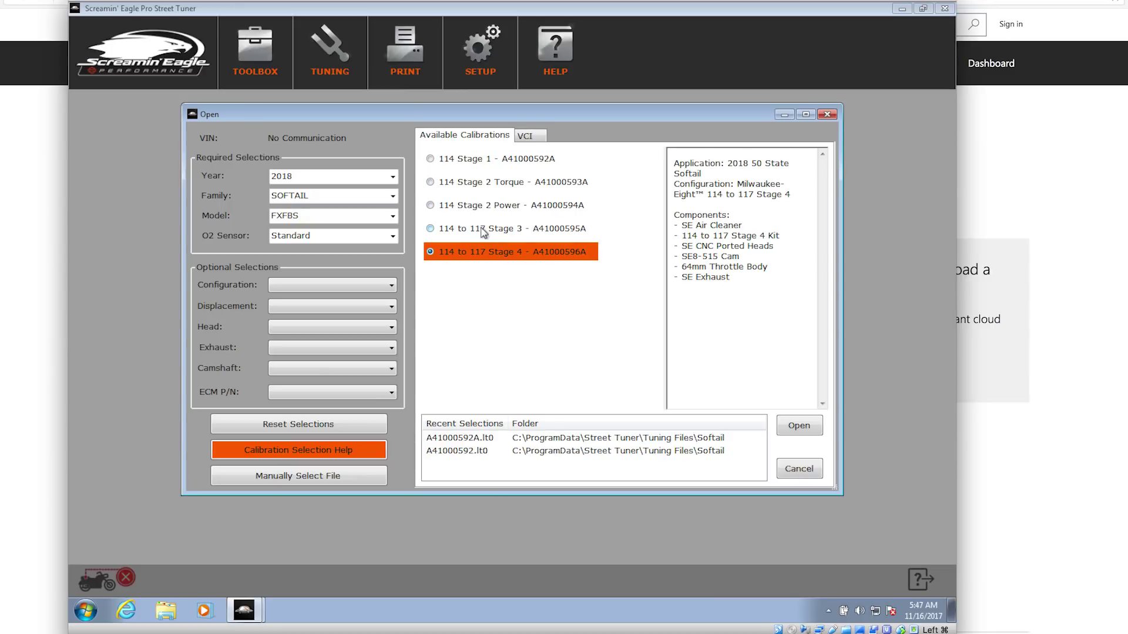
left_click(430, 159)
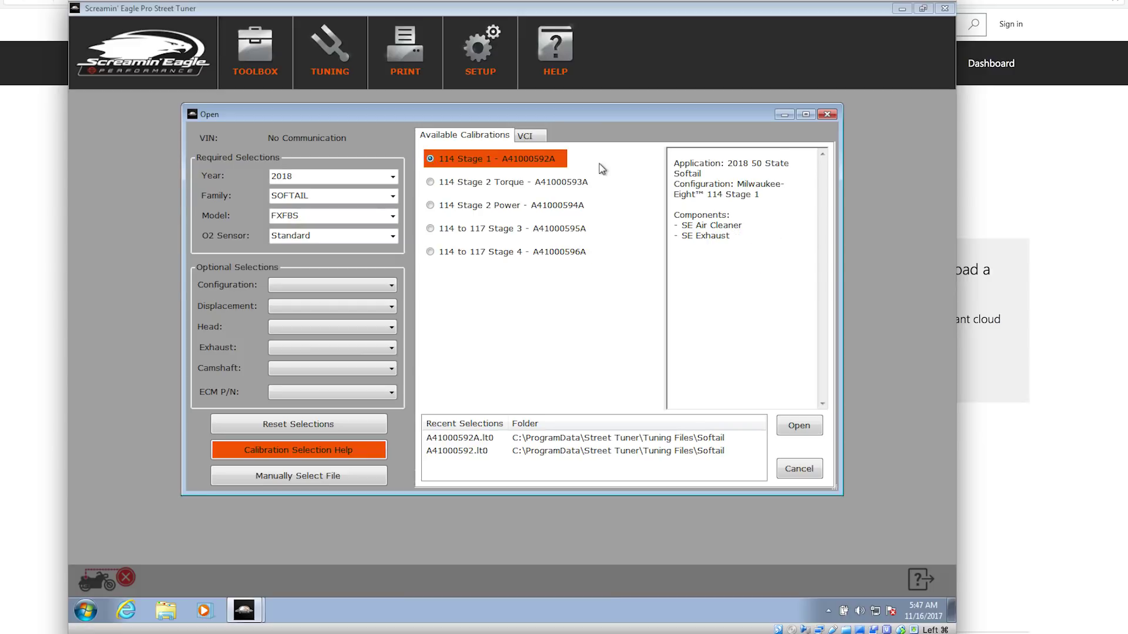
Open the 114 Stage 1 - A41000592A calibration, confirm it matches the hardware, and continue past the How to Tune instructions
left_click(800, 426)
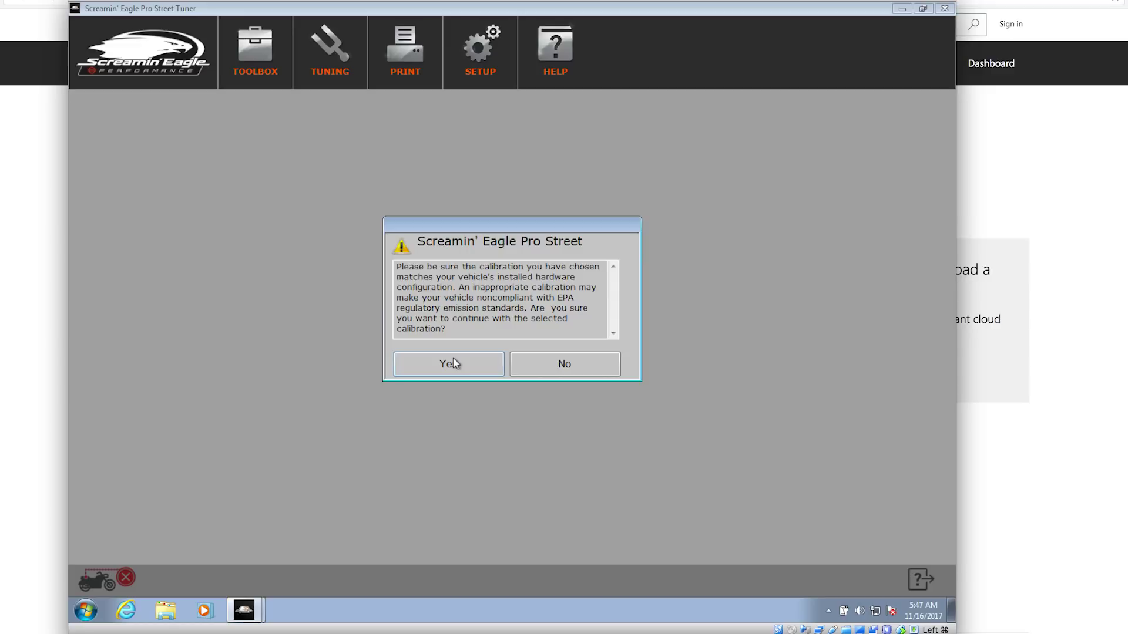
left_click(453, 358)
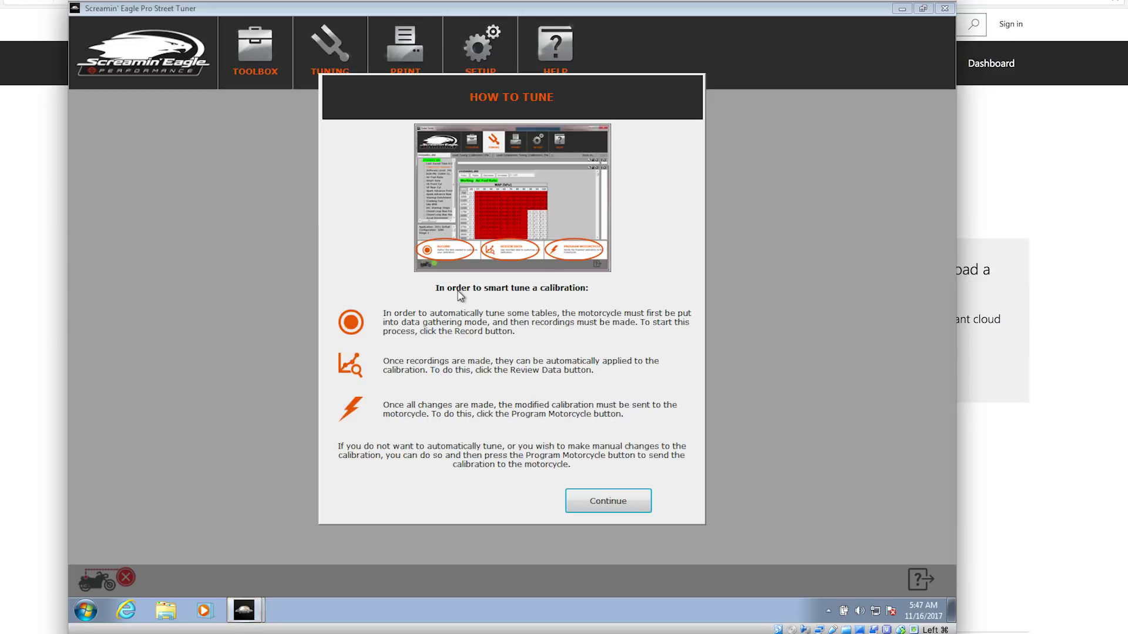
left_click(606, 501)
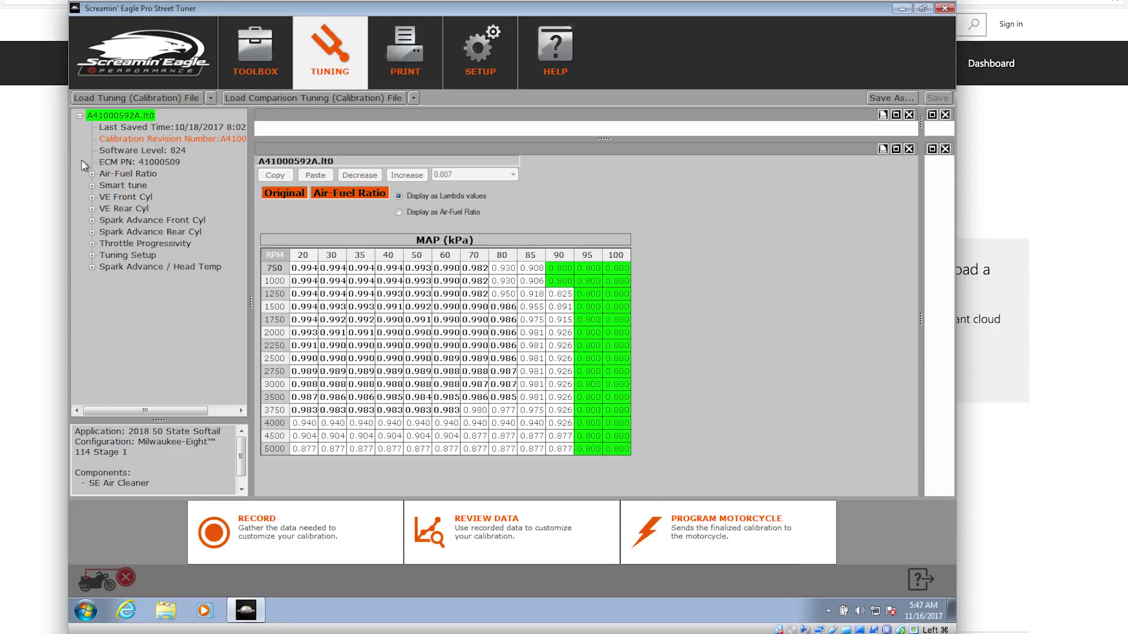
Expand the VE Front Cyl and VE Rear Cyl entries and examine the front cylinder's Original and Smart tune tables
left_click(91, 198)
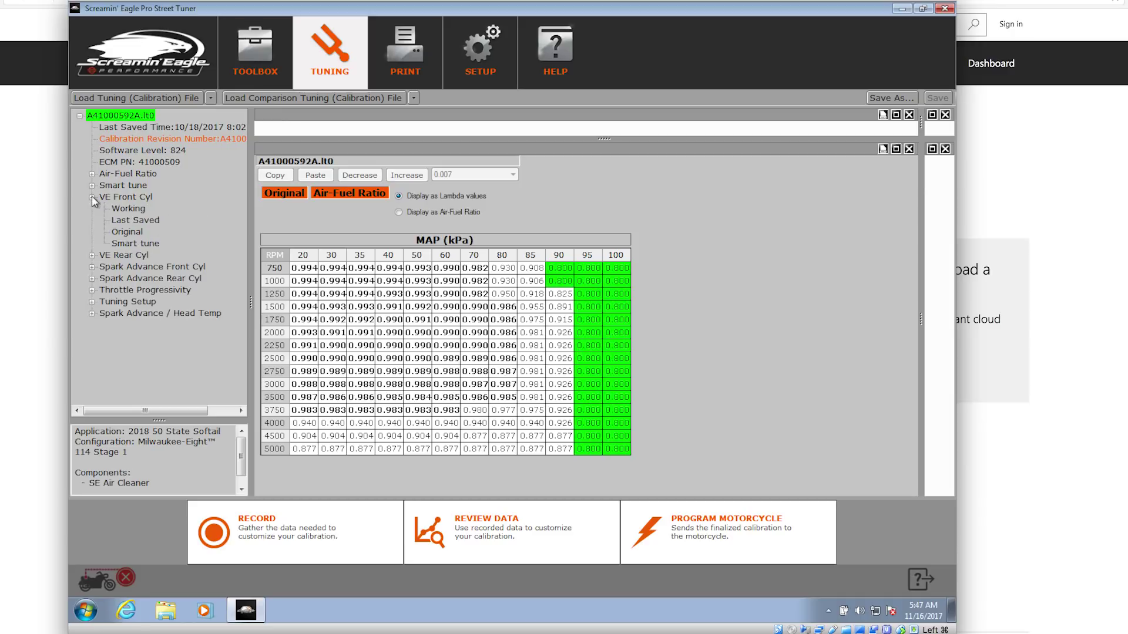
left_click(92, 255)
left_click(125, 232)
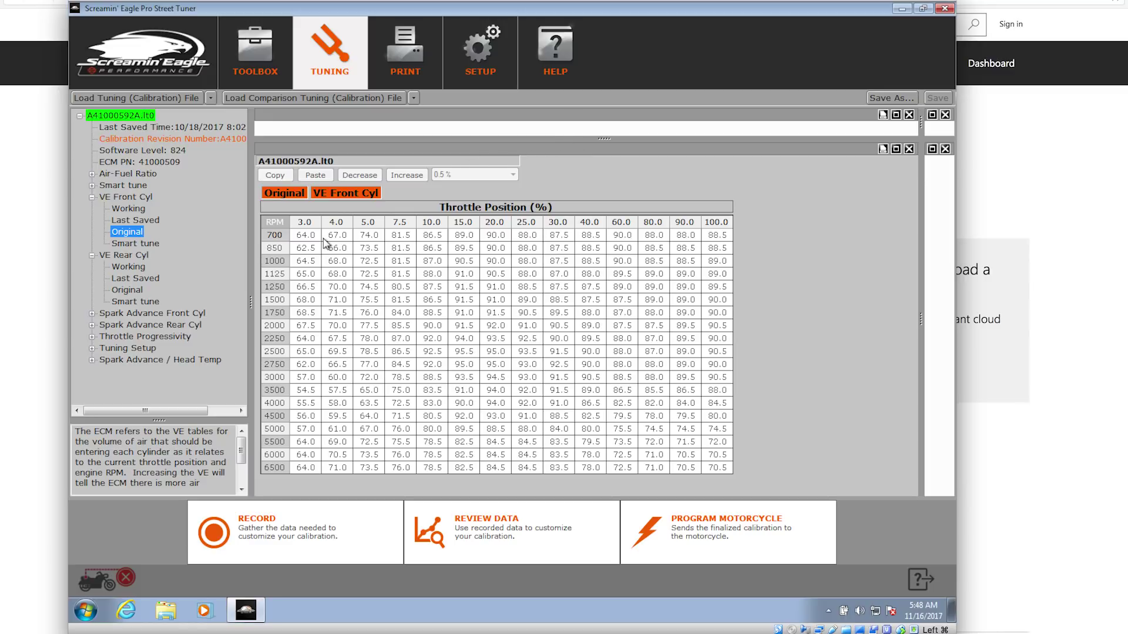
left_click(144, 245)
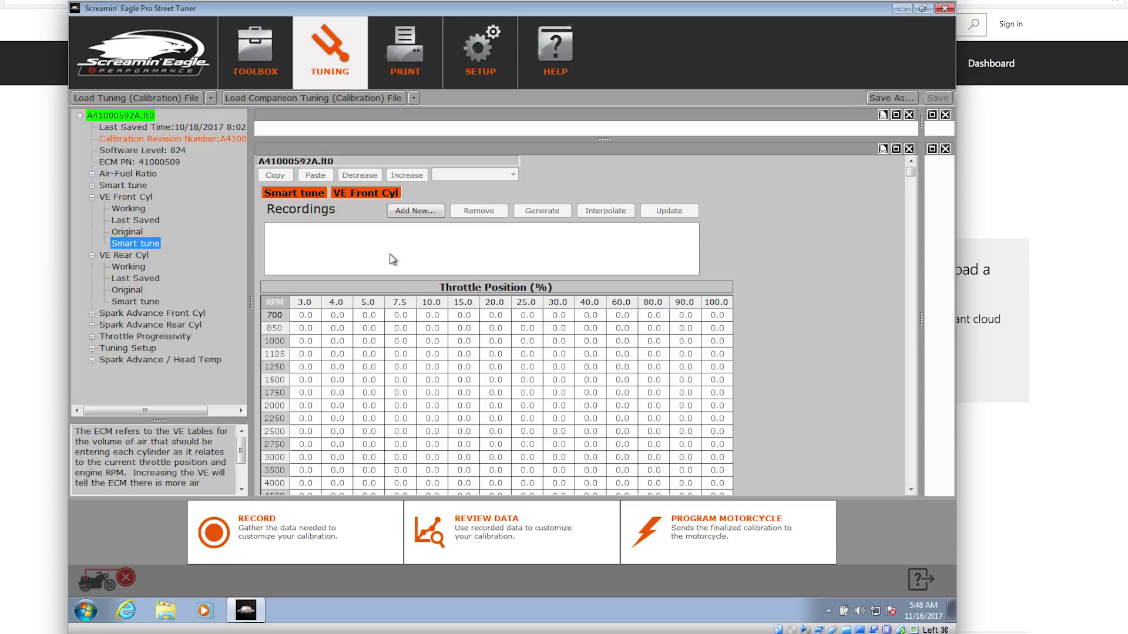
left_click(119, 232)
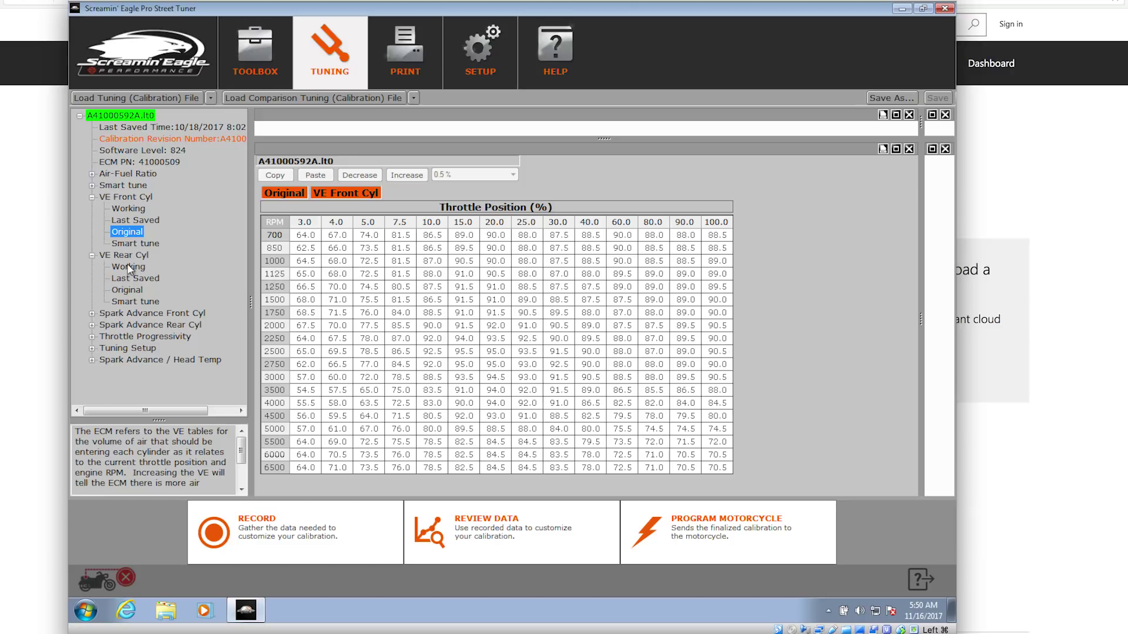
Examine the Original tables for Spark Advance Front Cyl and Throttle Progressivity
left_click(92, 314)
left_click(127, 349)
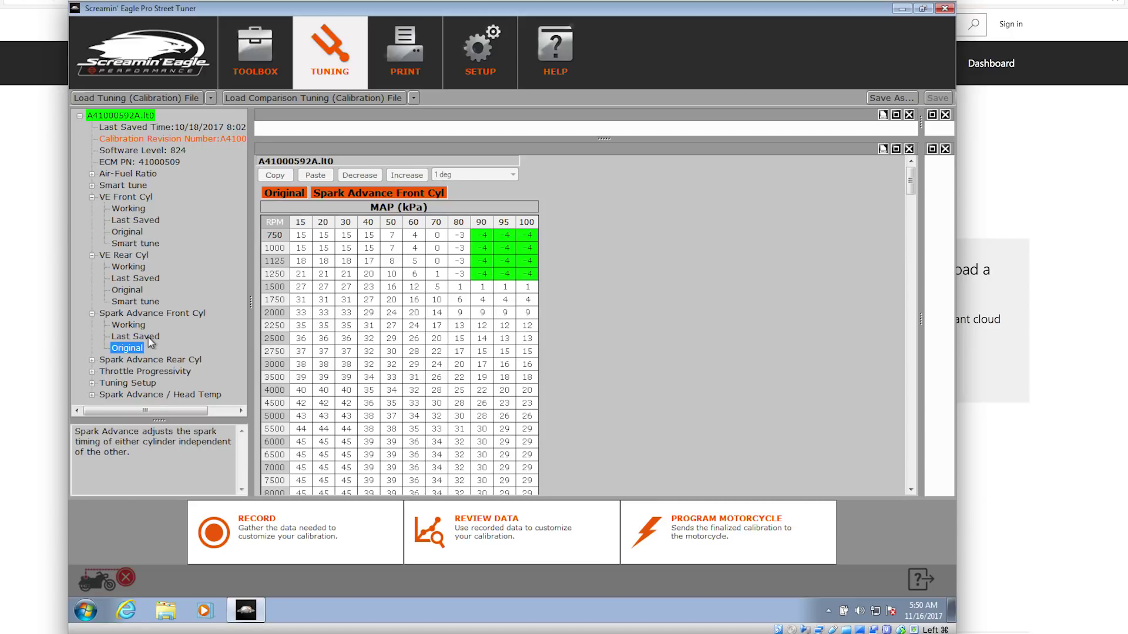
left_click(91, 371)
scroll(133, 358, "down", 1)
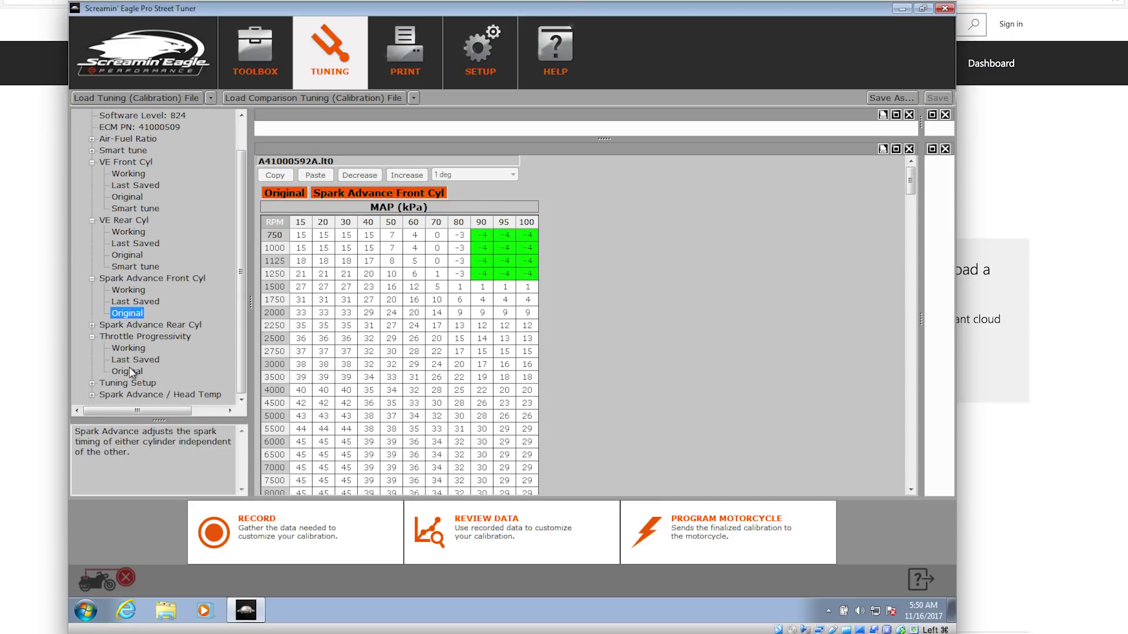
left_click(130, 369)
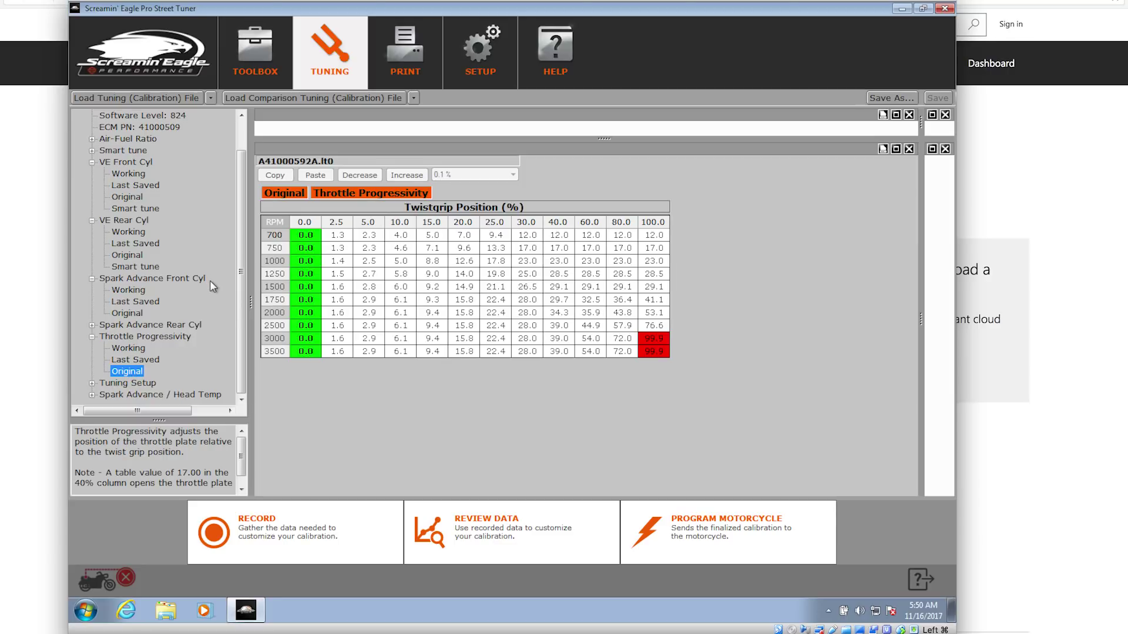
Examine the Original Air-Fuel Ratio table and compare it with the Original and Smart tune tables of VE Front Cyl
scroll(182, 224, "up", 1)
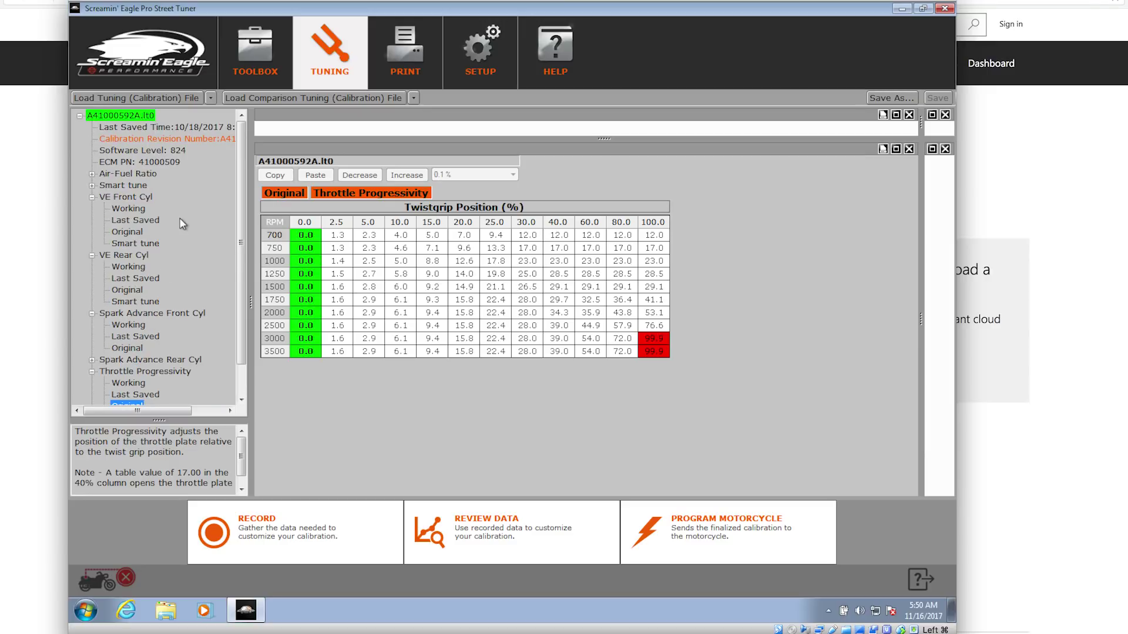
left_click(92, 174)
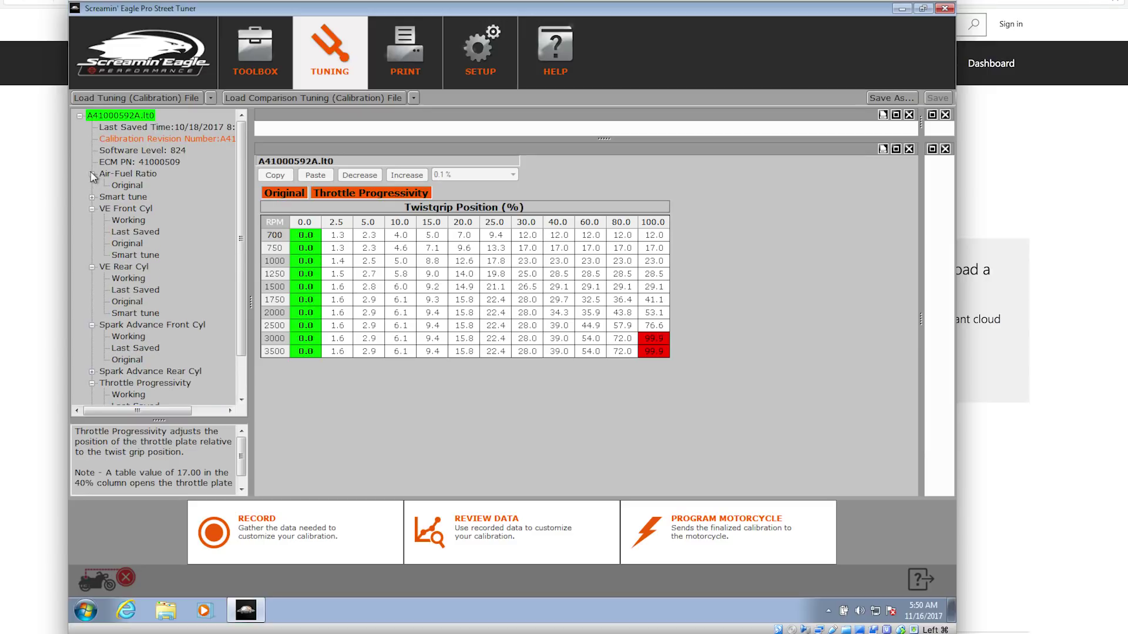
left_click(118, 185)
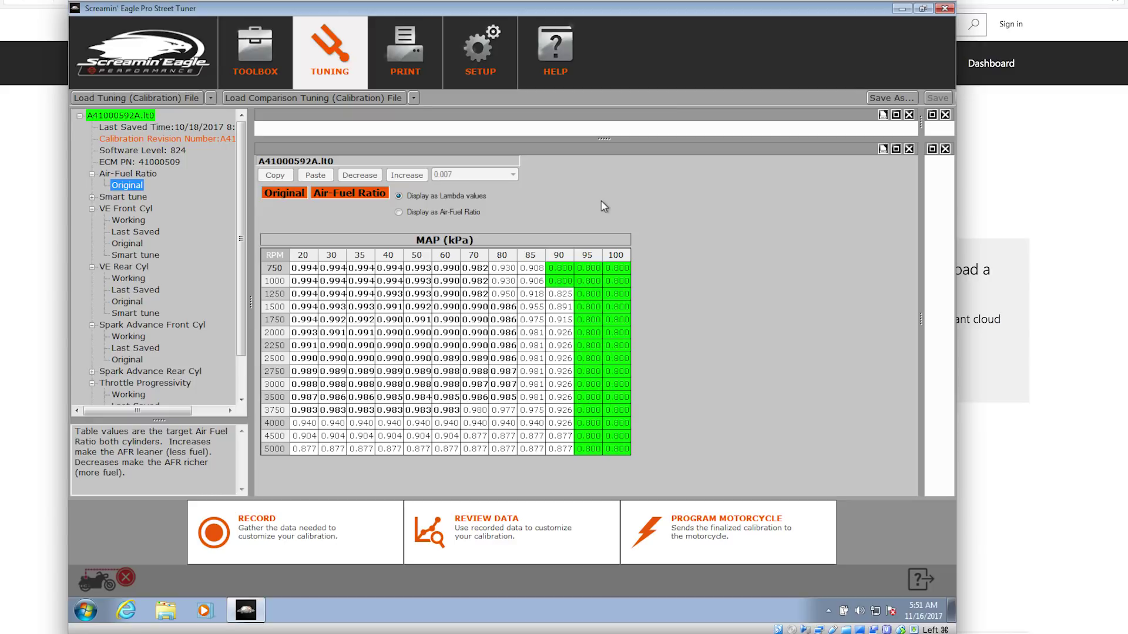
left_click(125, 243)
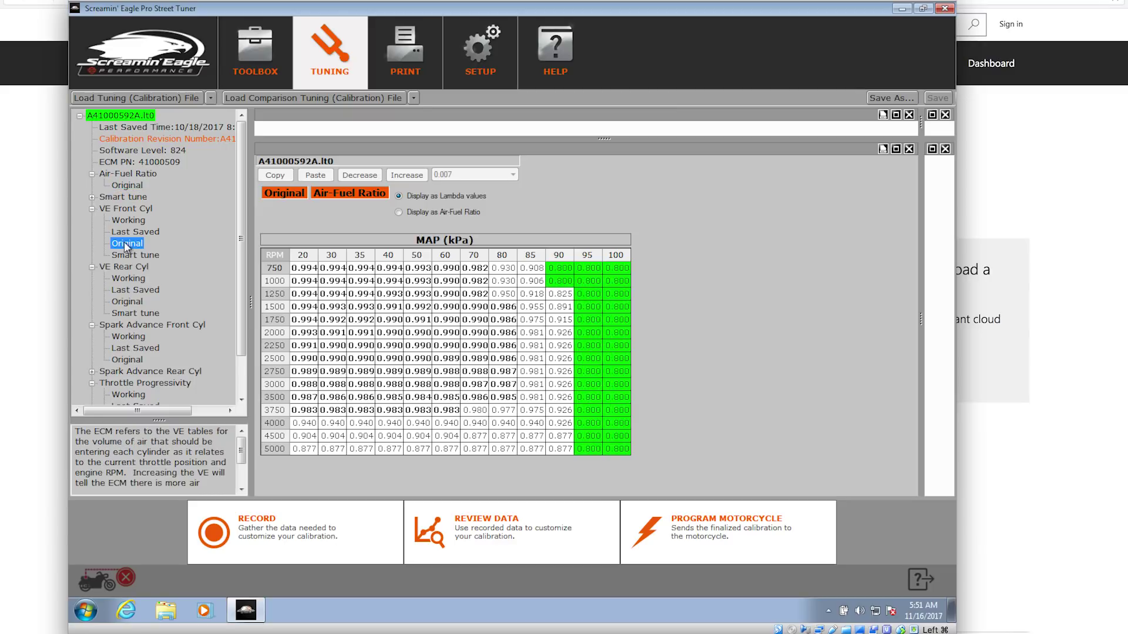
left_click(143, 255)
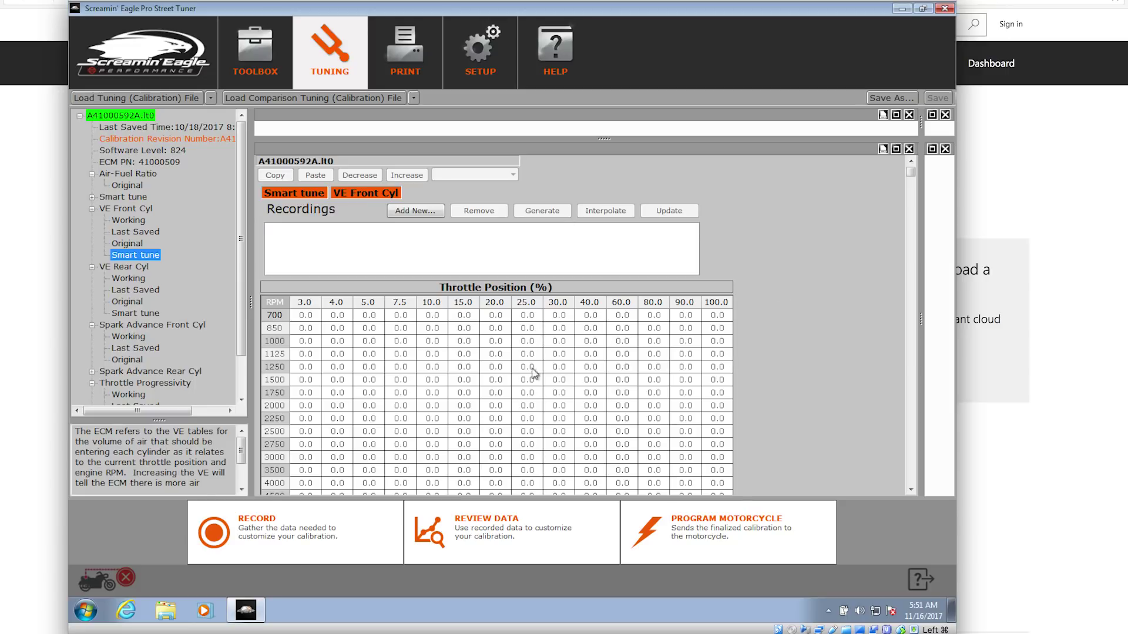
left_click(124, 242)
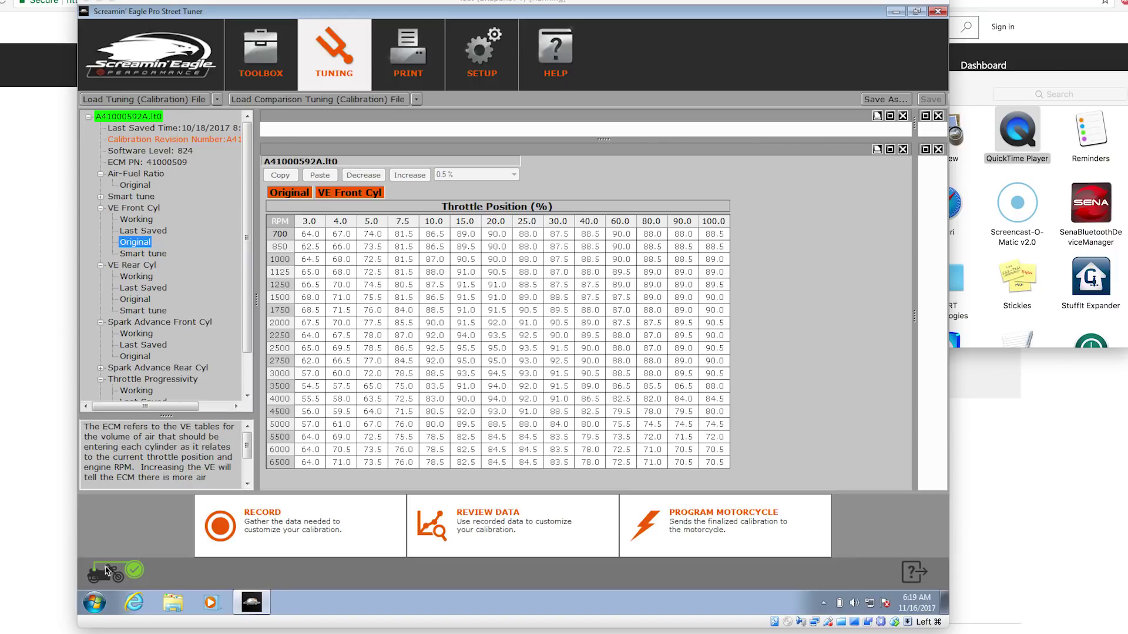
Check the virtual machine's USB connection to the tuner, program the motorcycle for Smart Tune data gathering, and proceed to the recording method choice
left_click(828, 624)
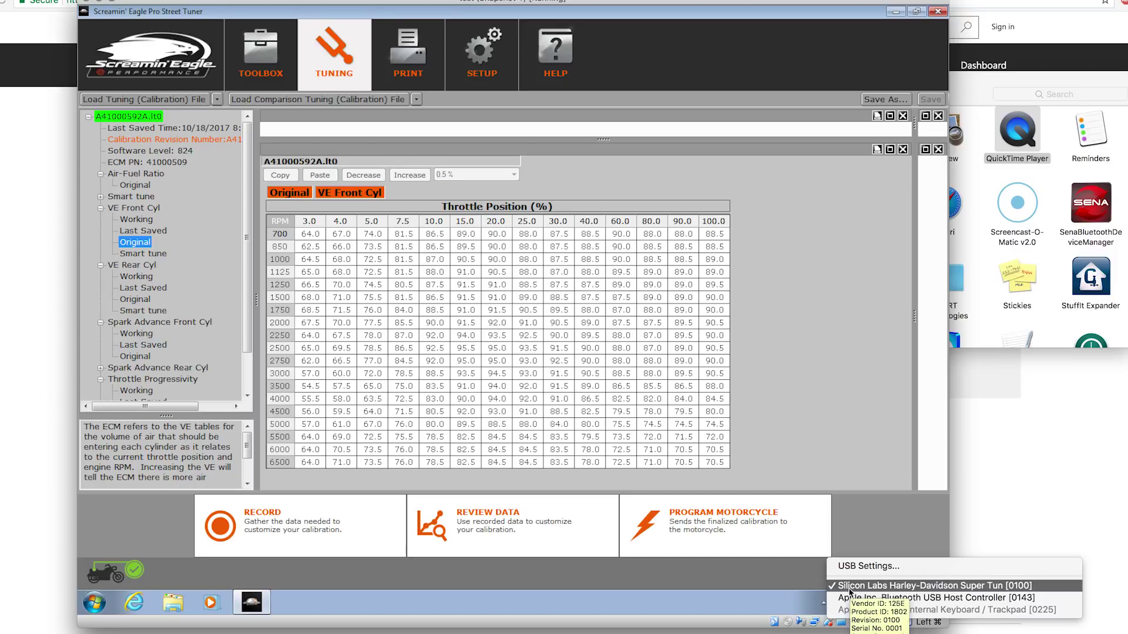
left_click(751, 562)
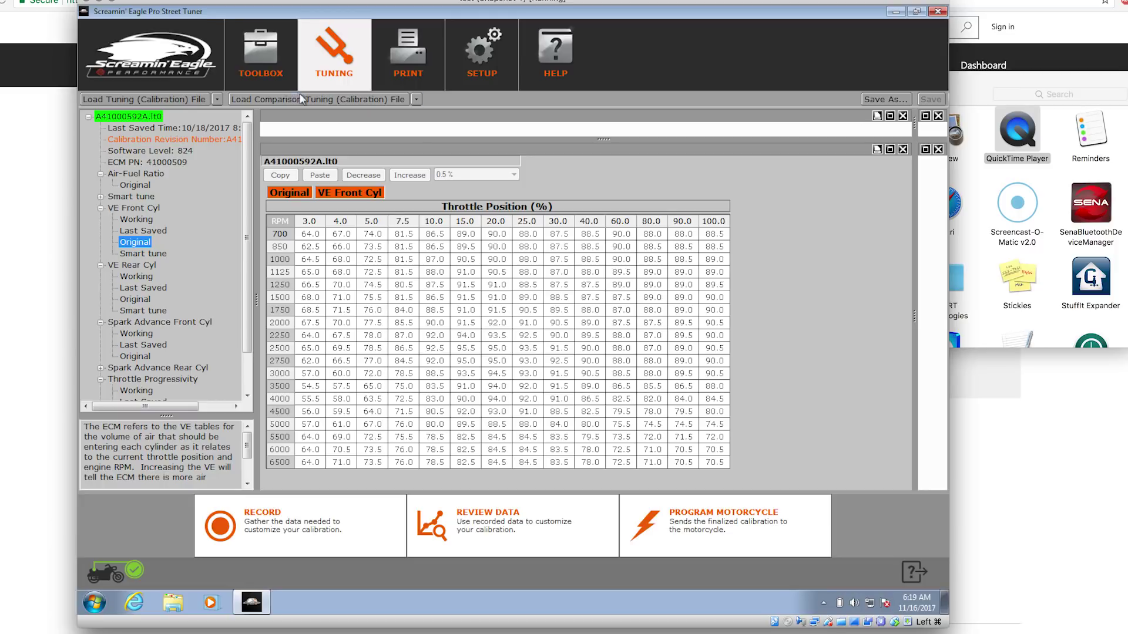
left_click(245, 522)
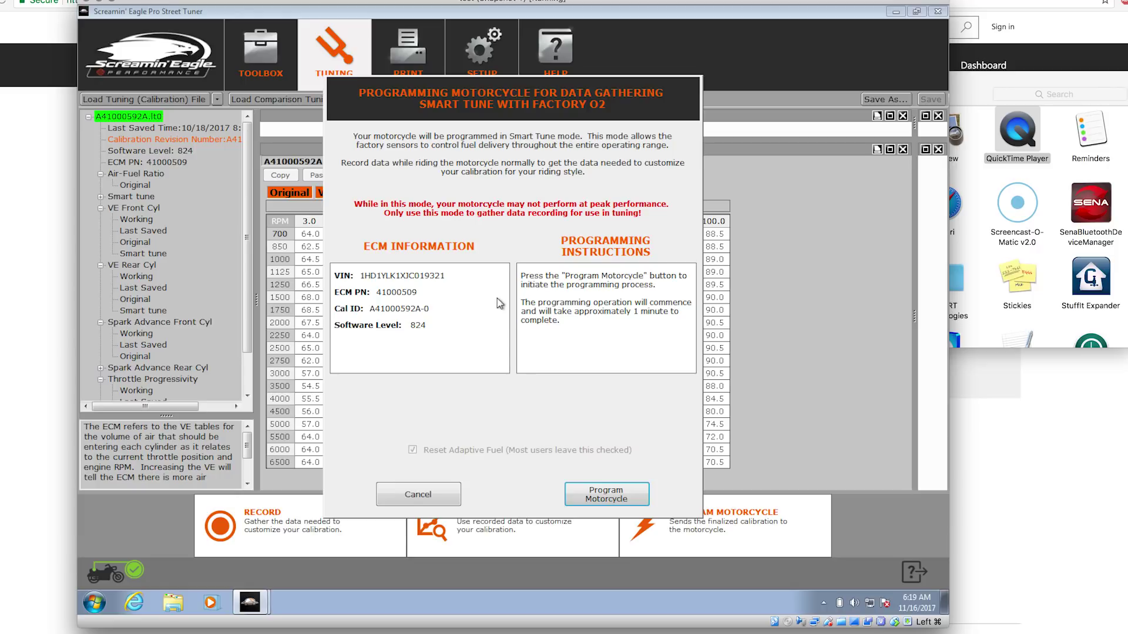
left_click(606, 495)
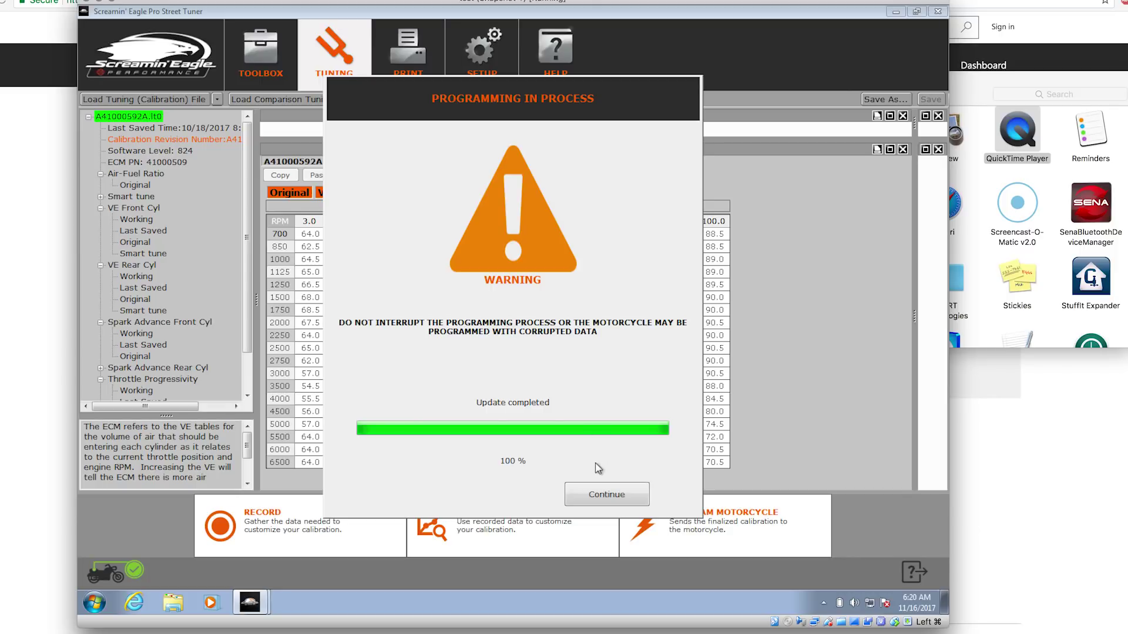
left_click(616, 501)
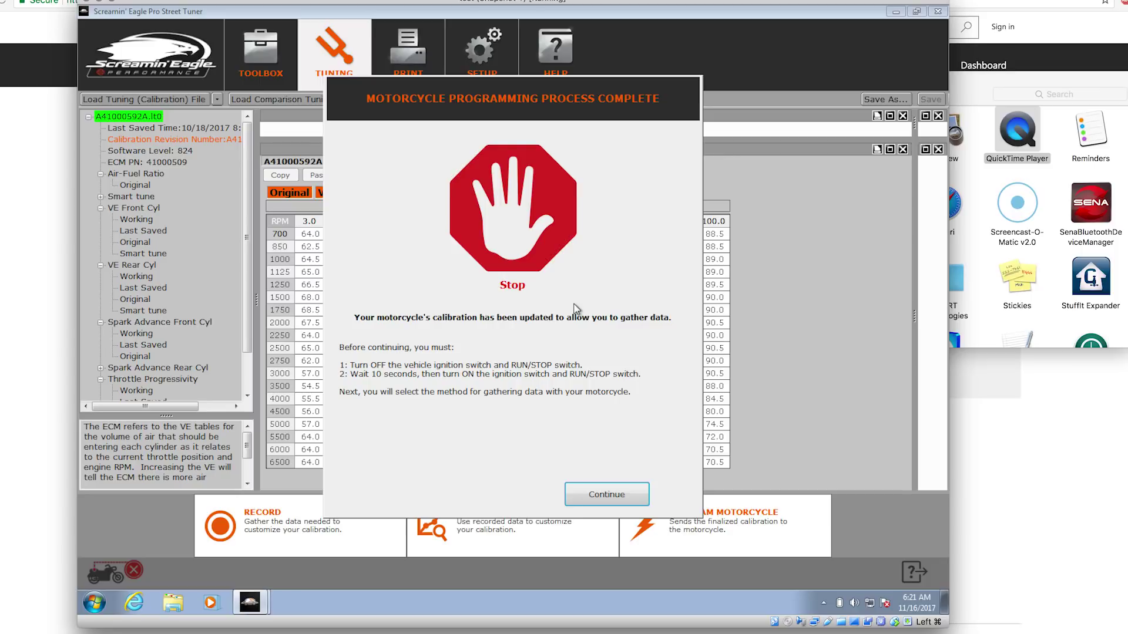
left_click(605, 497)
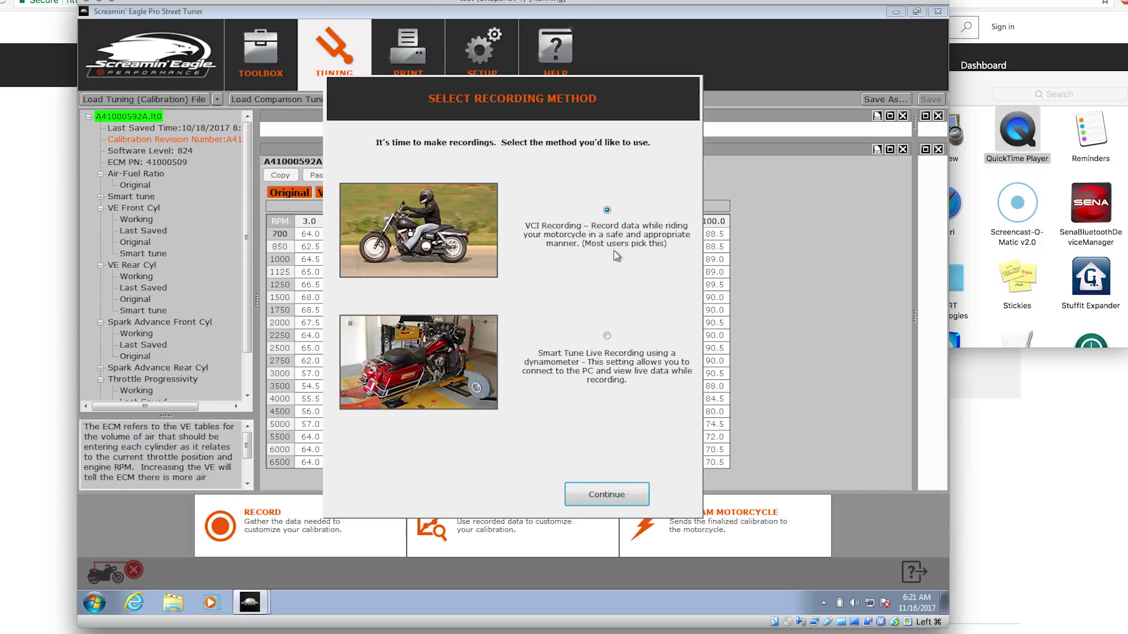
Try to continue with VCI Recording and attach the Silicon Labs Harley-Davidson Super Tun USB device to the virtual machine
left_click(607, 500)
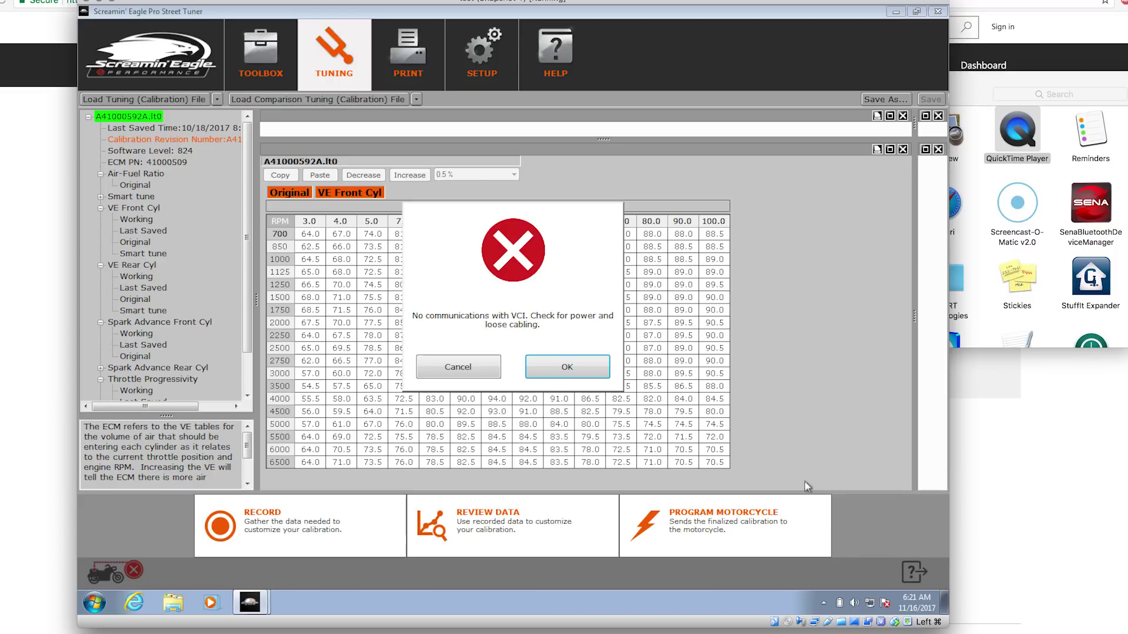
left_click(835, 623)
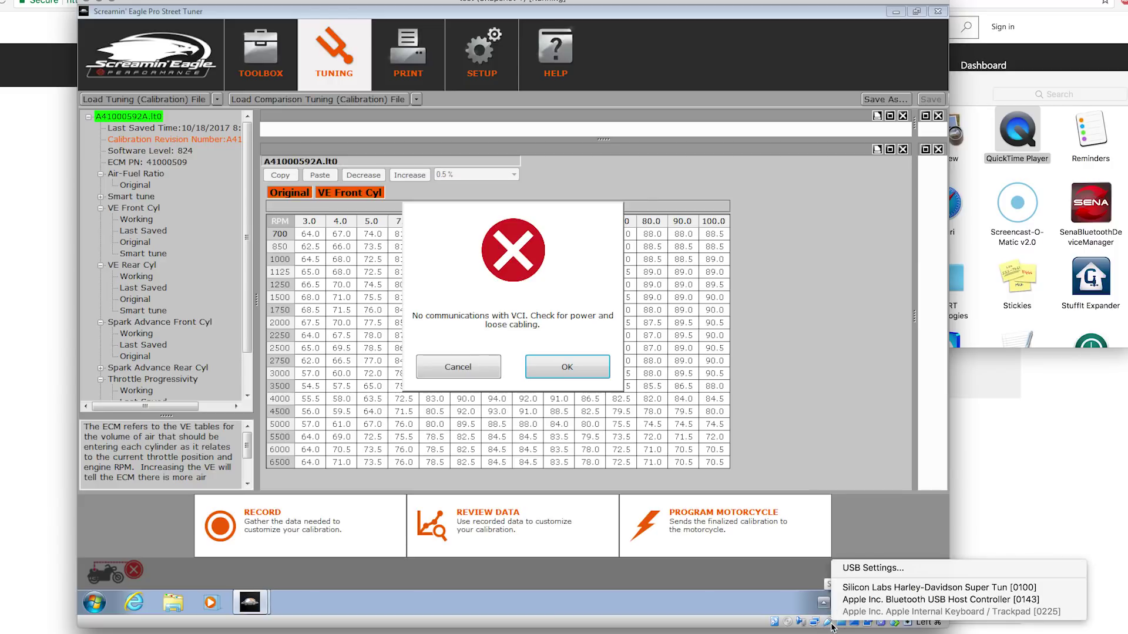
left_click(847, 589)
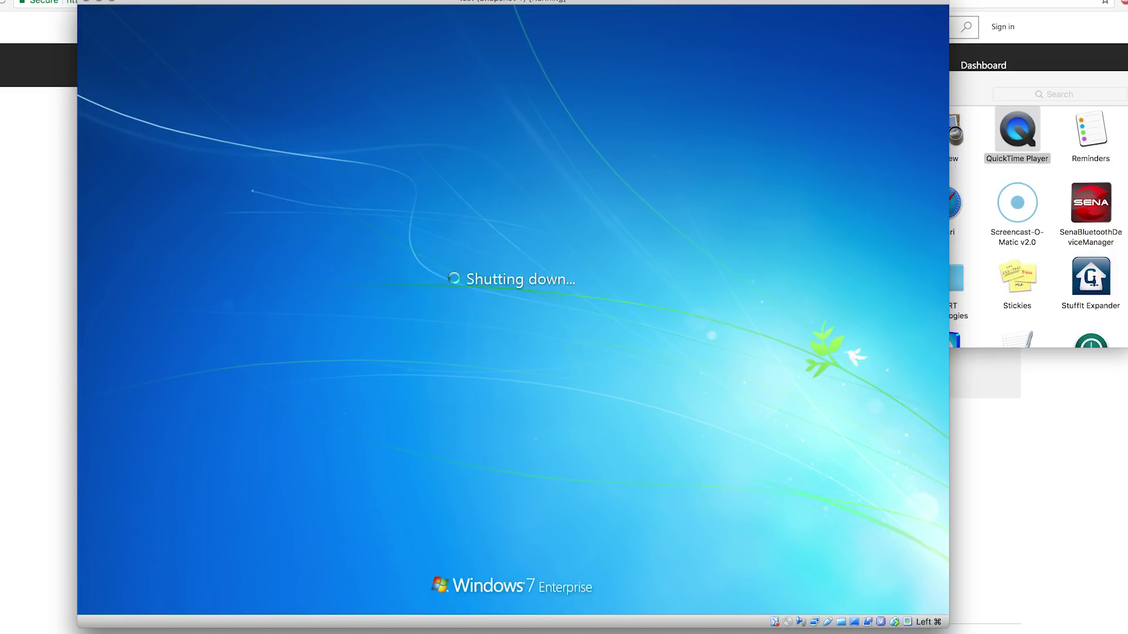
Switch back to the Windows 7 virtual machine, acknowledge the completed programming, and attach the Silicon Labs Harley-Davidson Super Tun USB device
key("super+Tab")
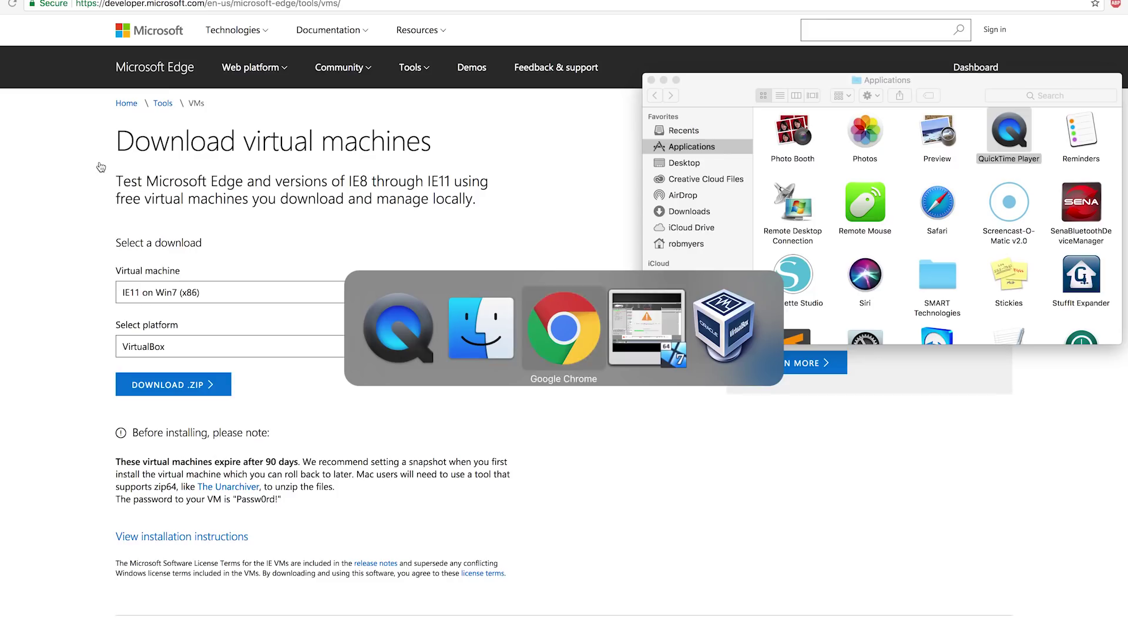
key("Tab")
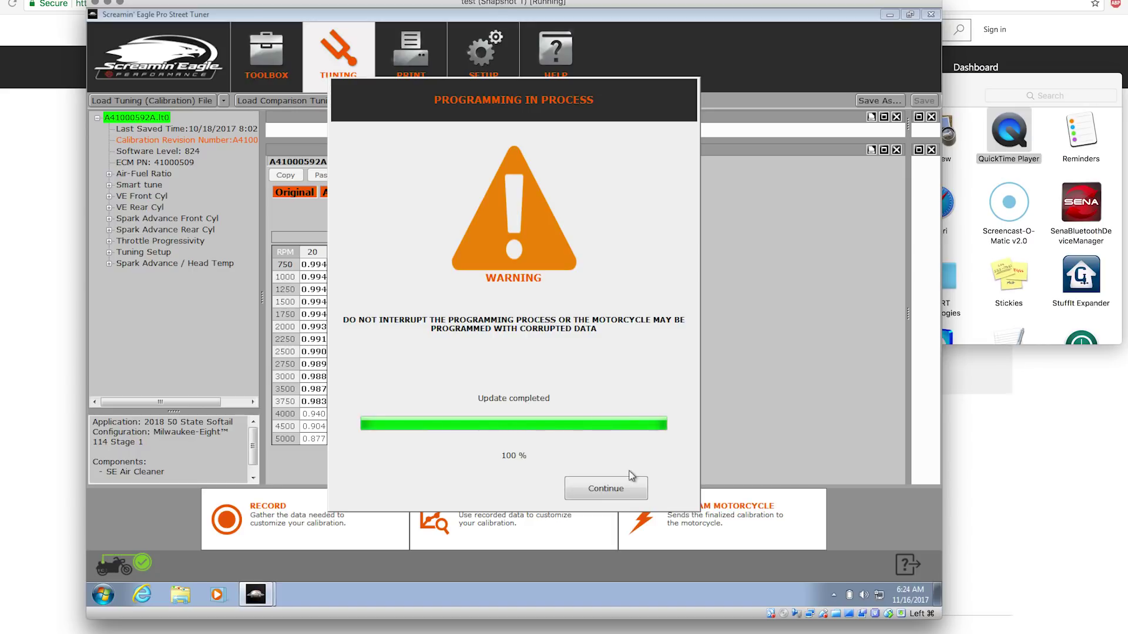
left_click(605, 487)
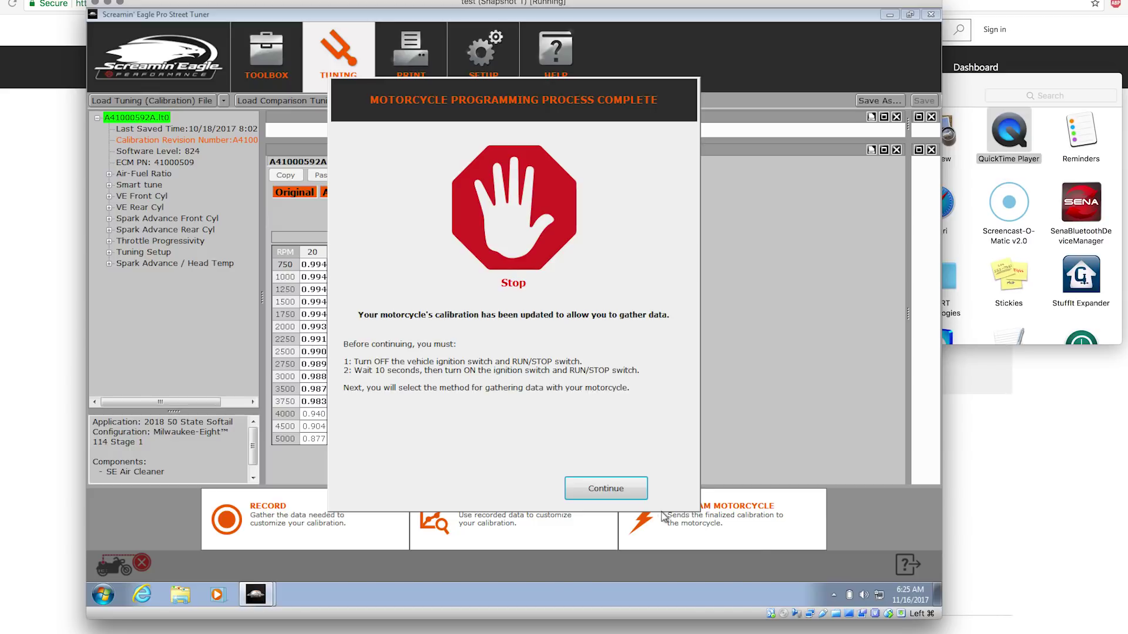
left_click(825, 613)
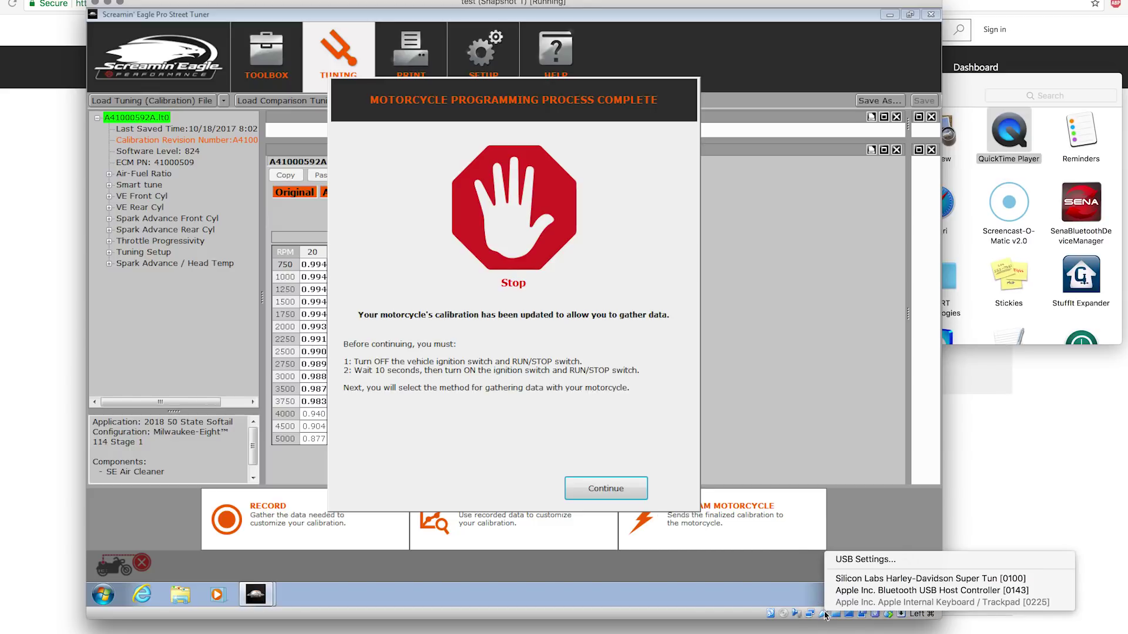
left_click(860, 580)
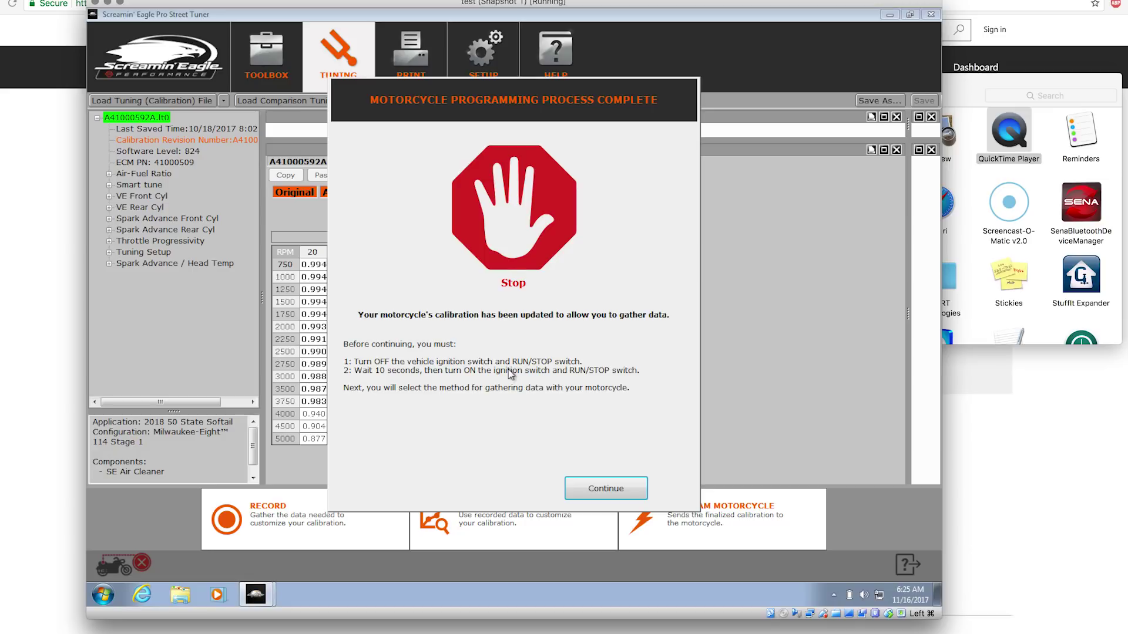
Continue with VCI Recording as the recording method and put the VCI into record mode, accepting the power interruption warning
left_click(605, 488)
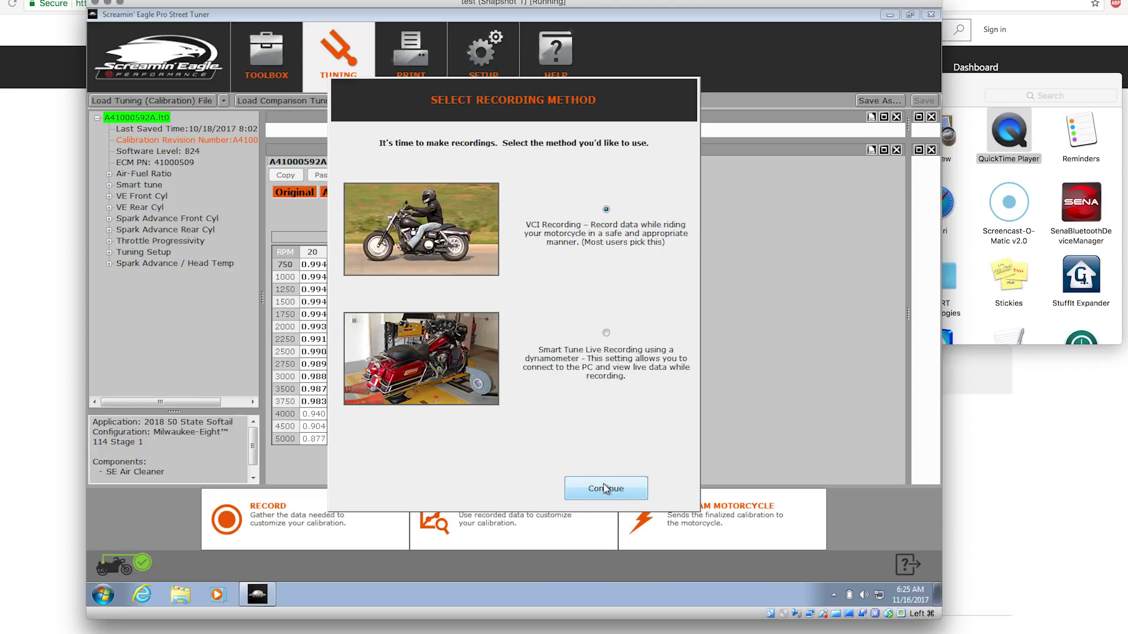
left_click(615, 491)
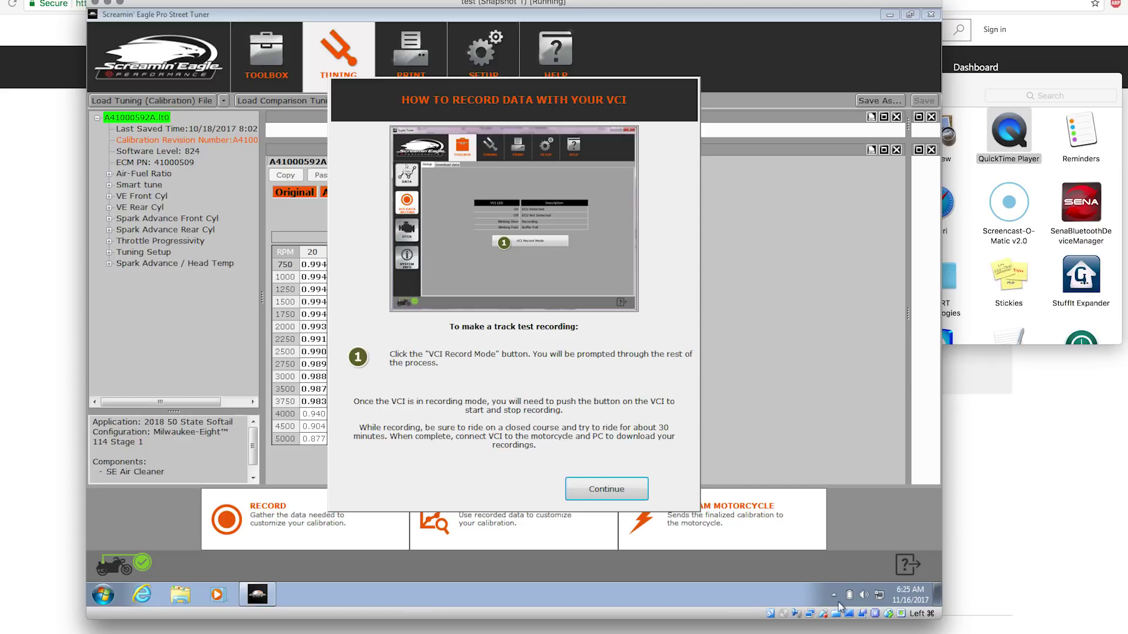
left_click(622, 492)
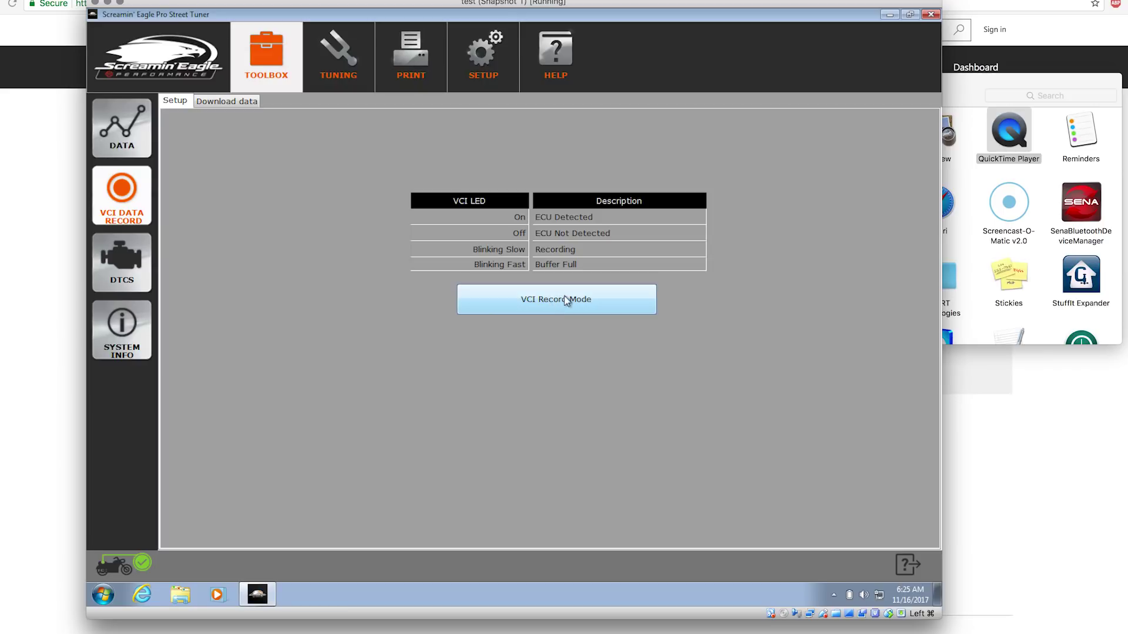
left_click(568, 300)
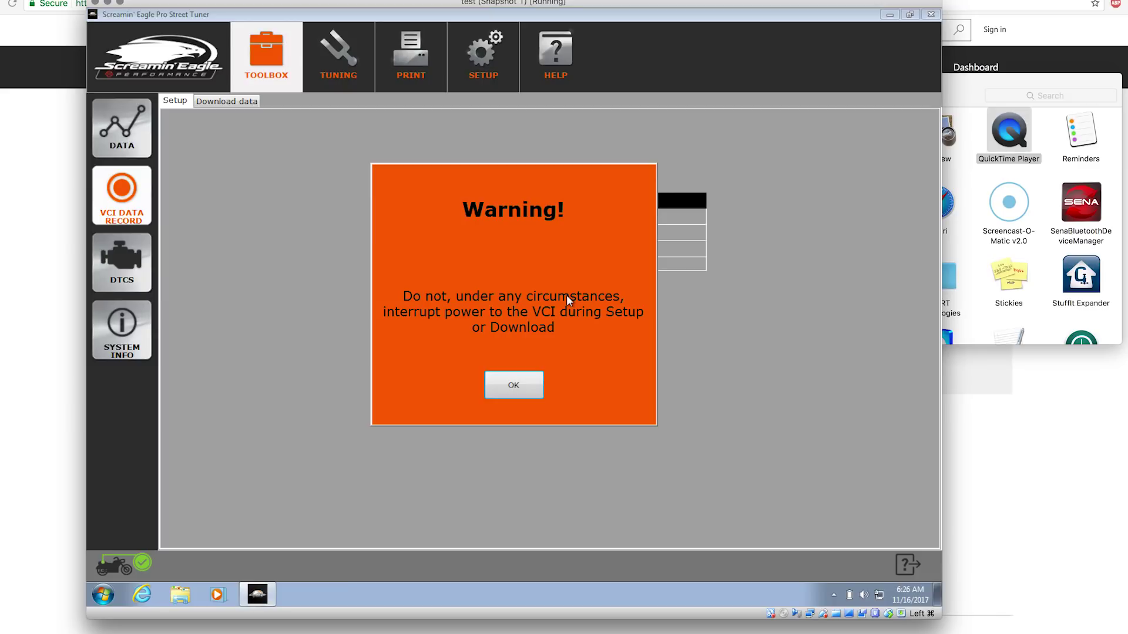
left_click(516, 386)
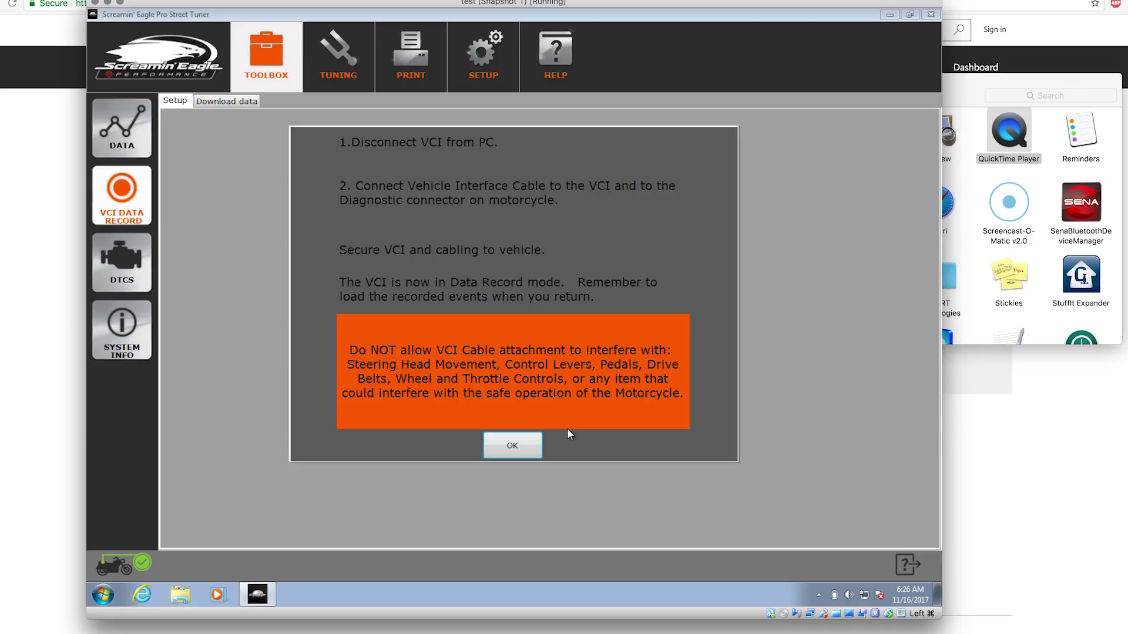
Acknowledge the instructions for disconnecting the VCI from the PC and securing it to the motorcycle
left_click(514, 446)
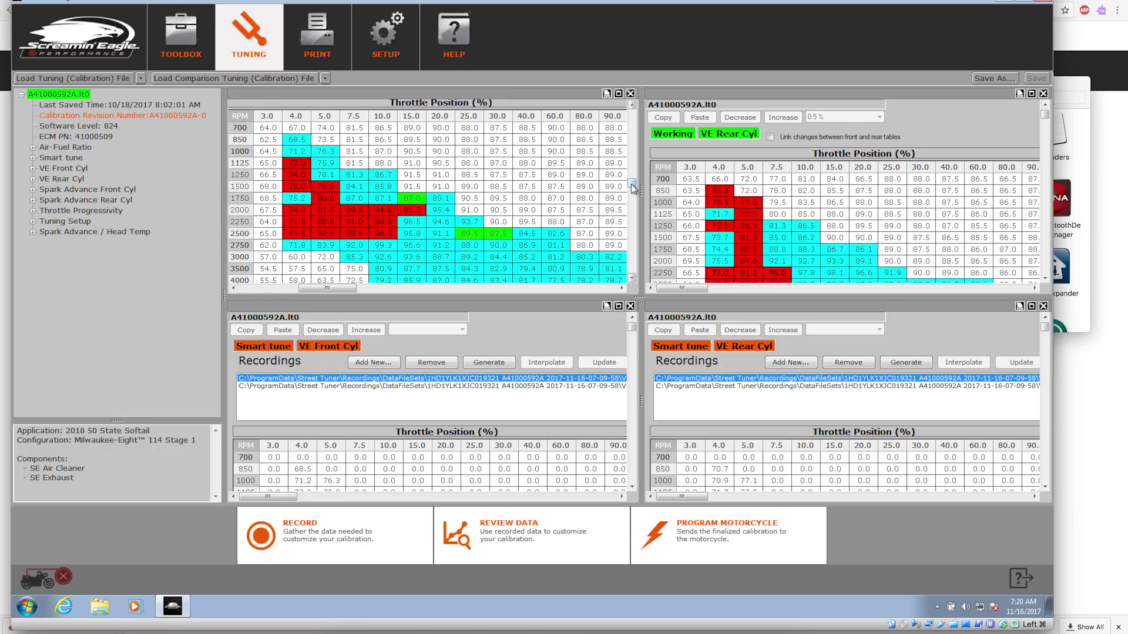
Examine the highlighted cells across the RPM rows of the Working VE Front Cyl table and select the 2000 RPM, 5.0 % throttle cell
left_click_drag(633, 188, 632, 112)
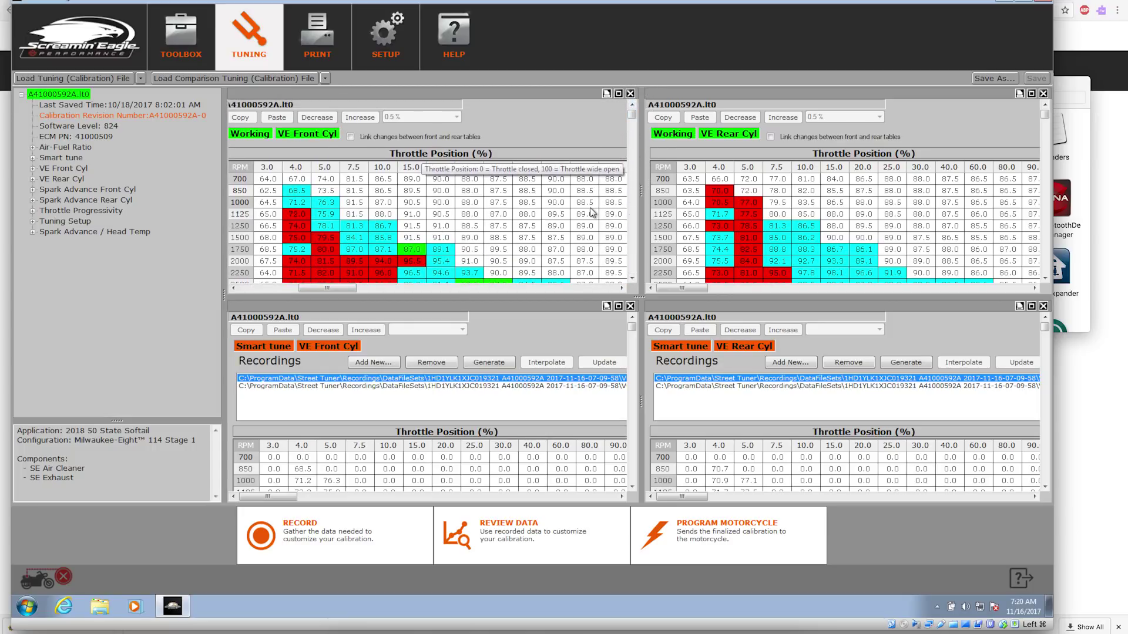
left_click(632, 279)
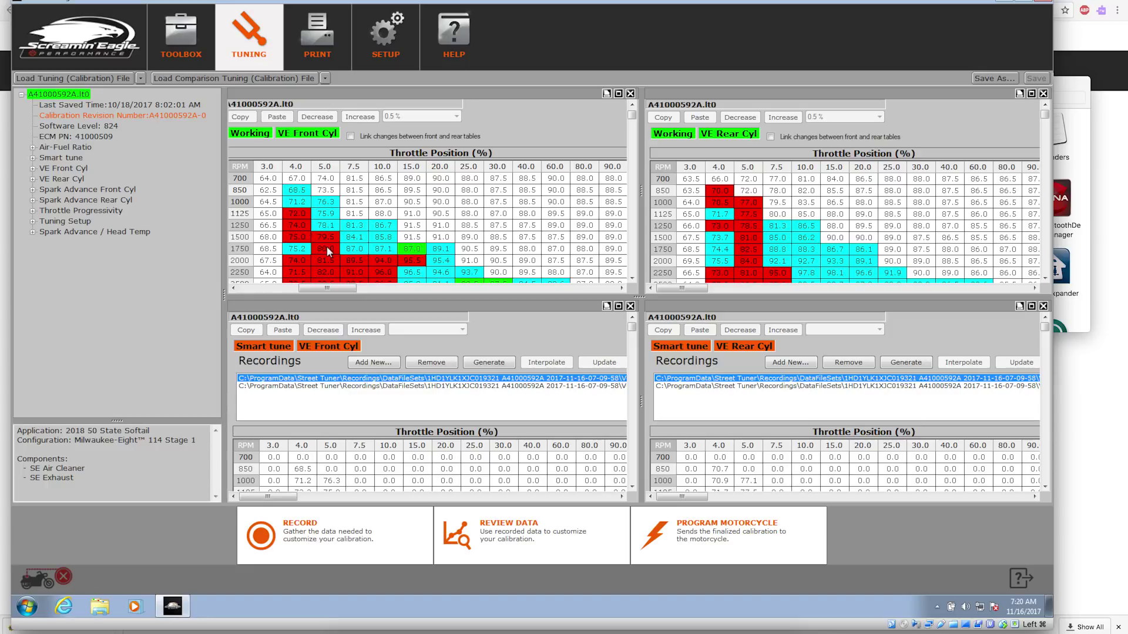
left_click(632, 278)
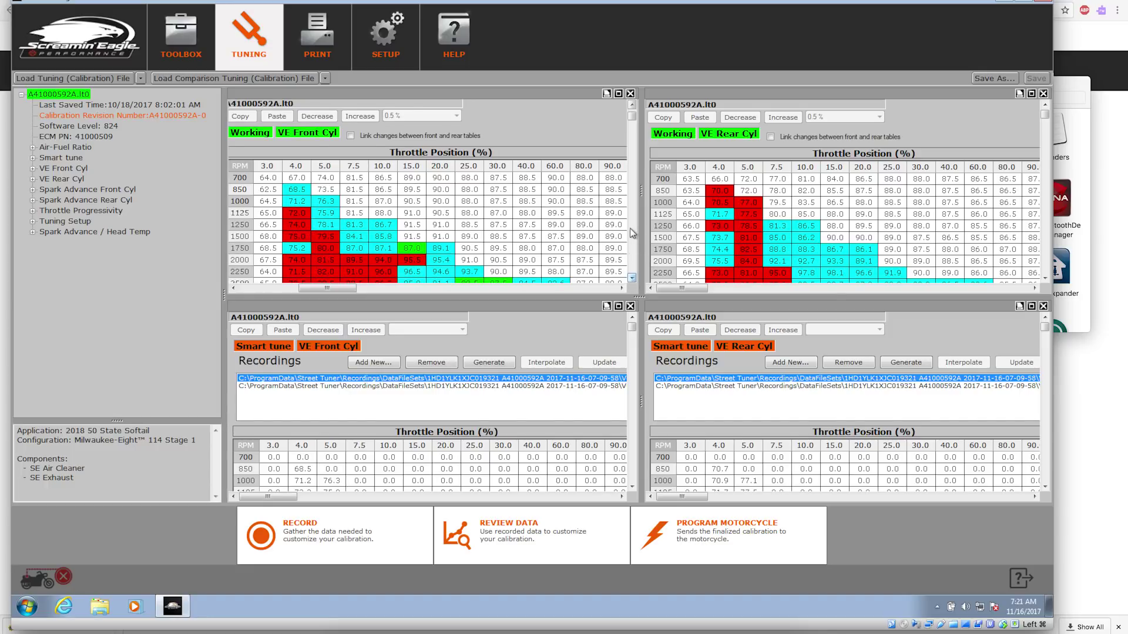
left_click_drag(632, 117, 636, 152)
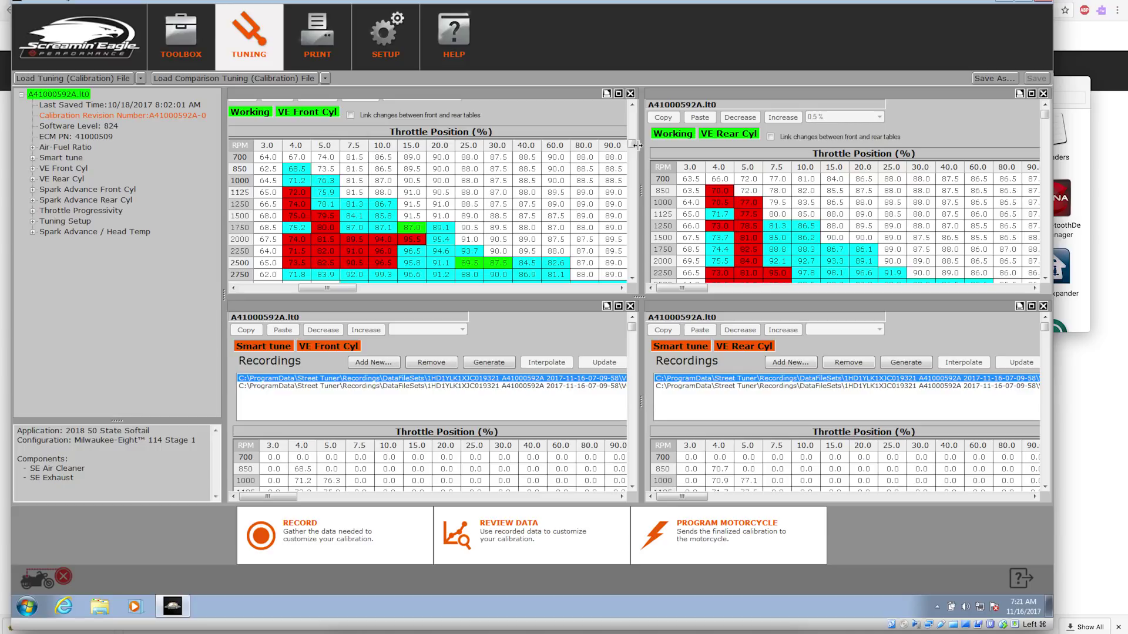
left_click_drag(632, 145, 646, 260)
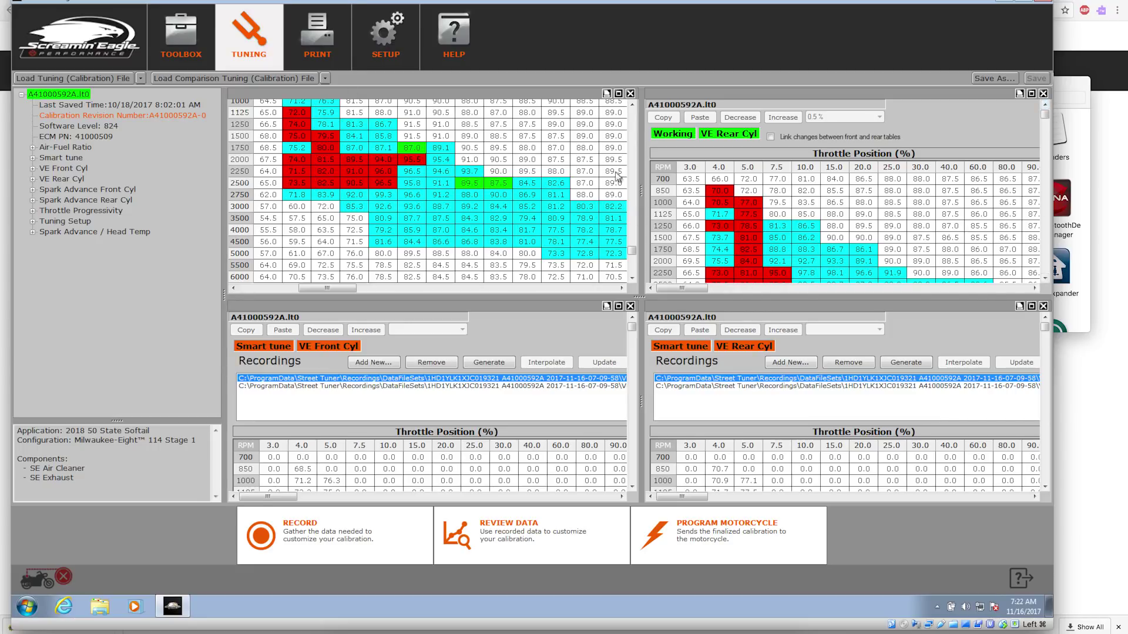
left_click(630, 122)
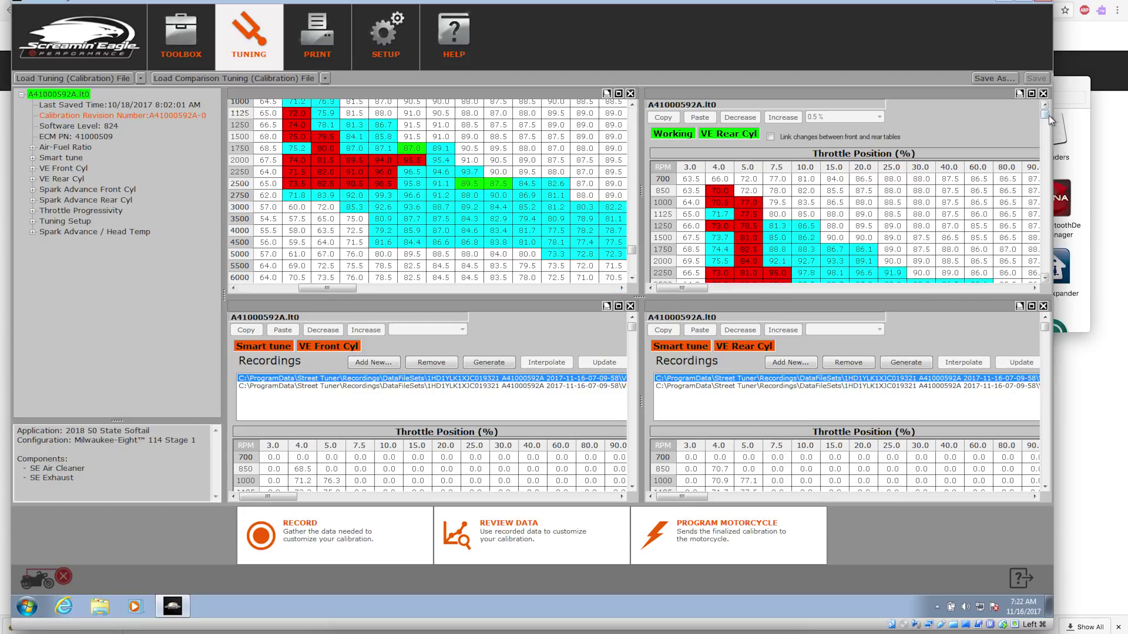
left_click_drag(1045, 115, 1031, 89)
left_click_drag(631, 254, 632, 101)
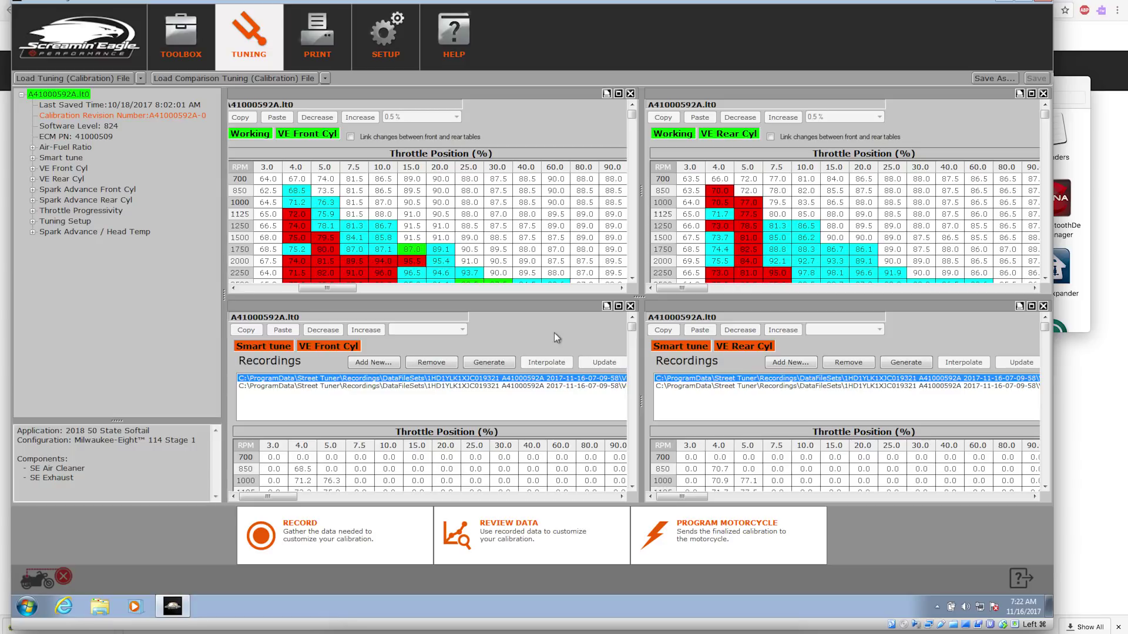
left_click(325, 258)
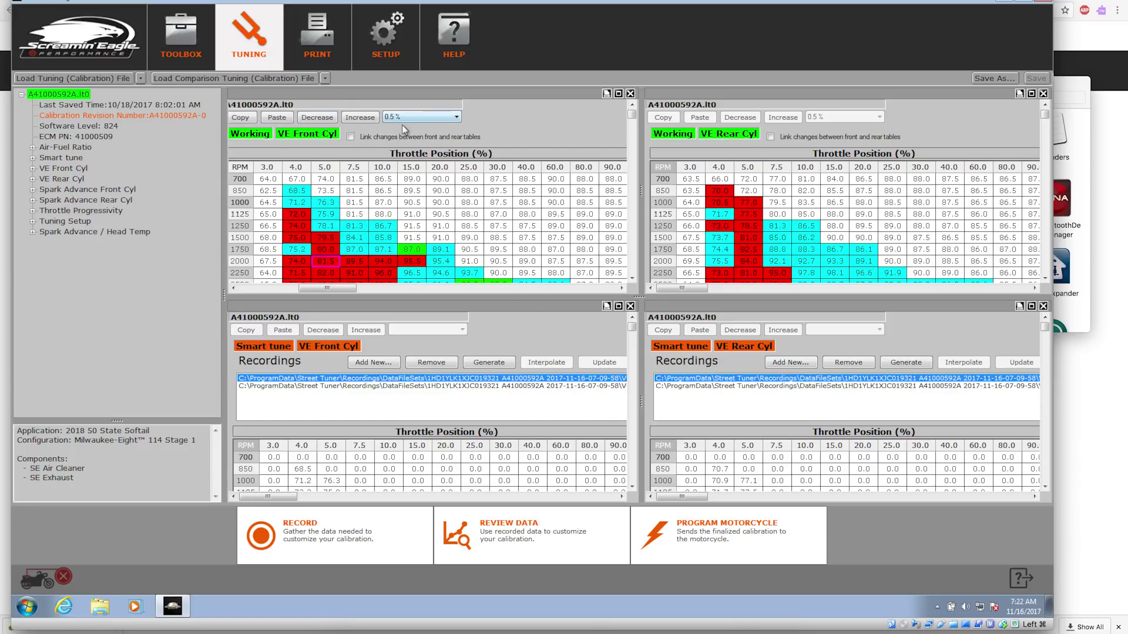
Expand the Air-Fuel Ratio, Smart tune and Spark Advance Front Cyl entries of the calibration to view their available tables
left_click(32, 148)
left_click(33, 169)
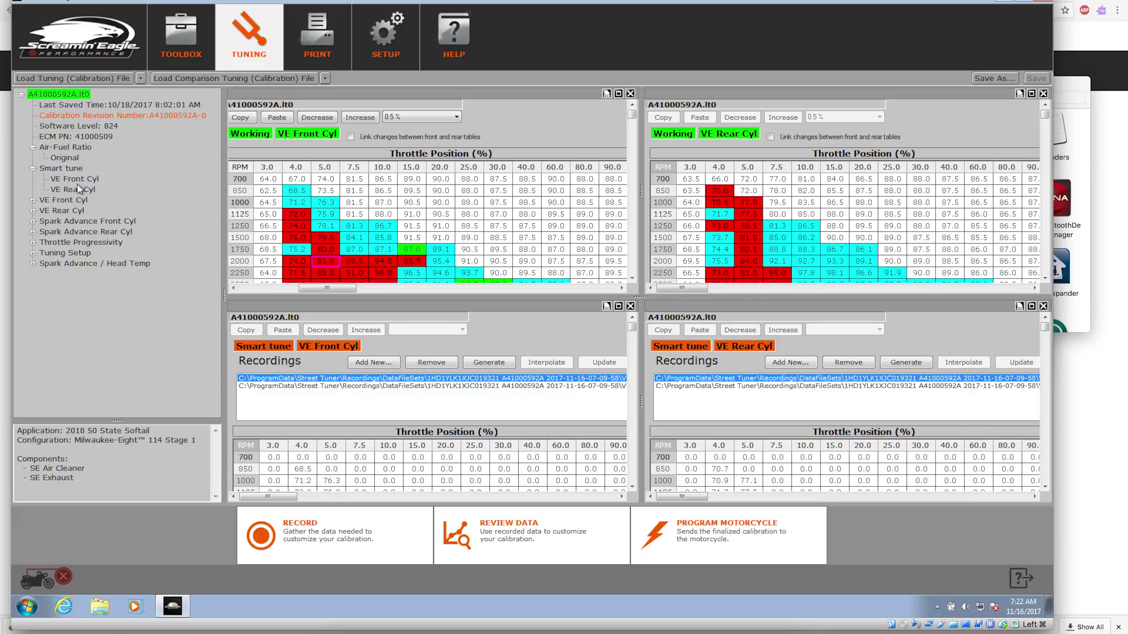
left_click(32, 221)
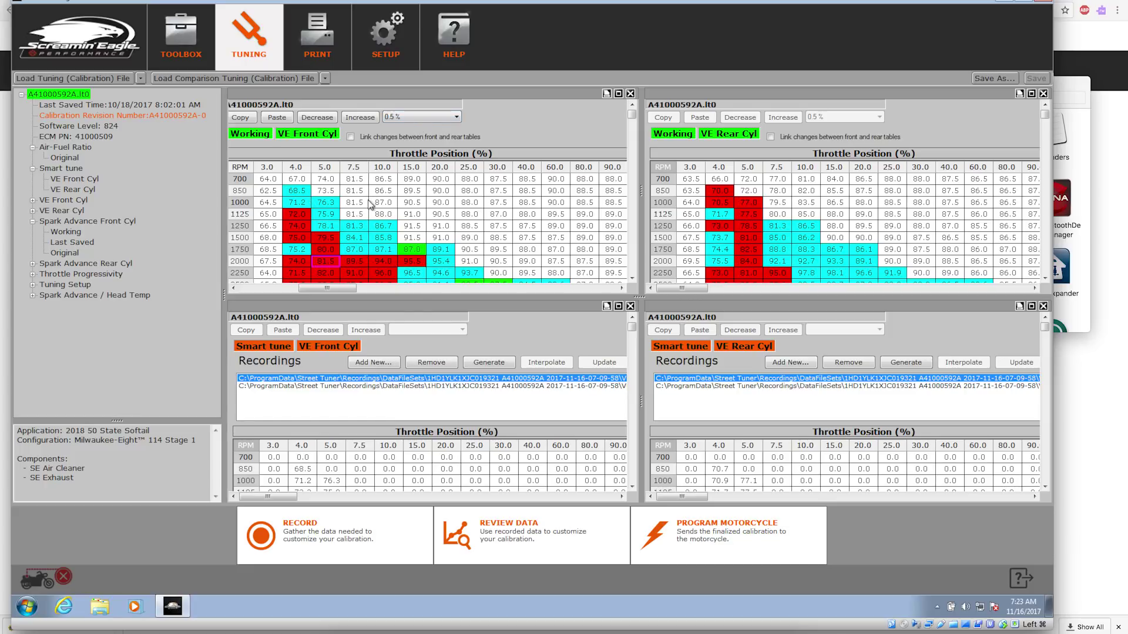
left_click_drag(331, 291, 271, 291)
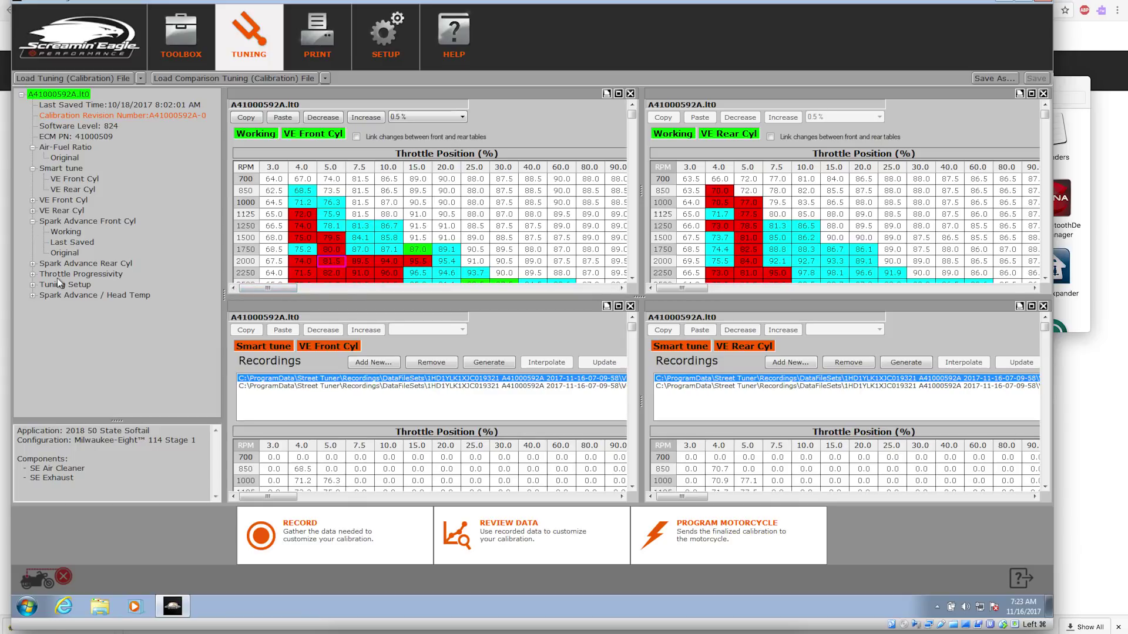
Replace the Working VE Rear Cyl view with the Original VE Front Cyl table, beside the Working VE Front Cyl table
left_click(33, 200)
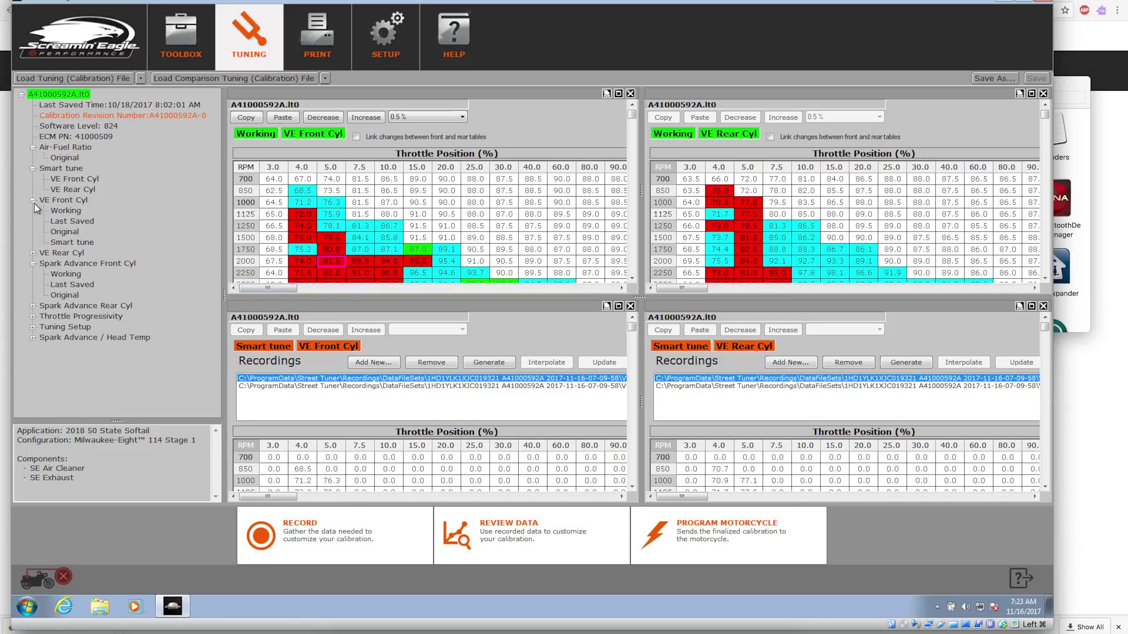
left_click(64, 232)
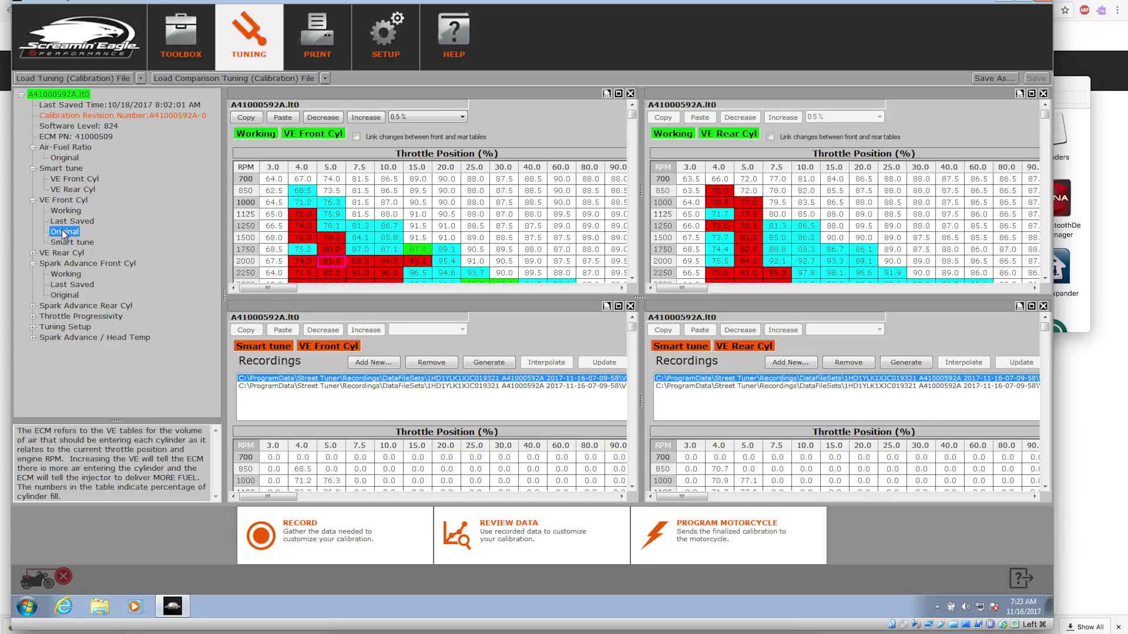
left_click_drag(63, 234, 697, 132)
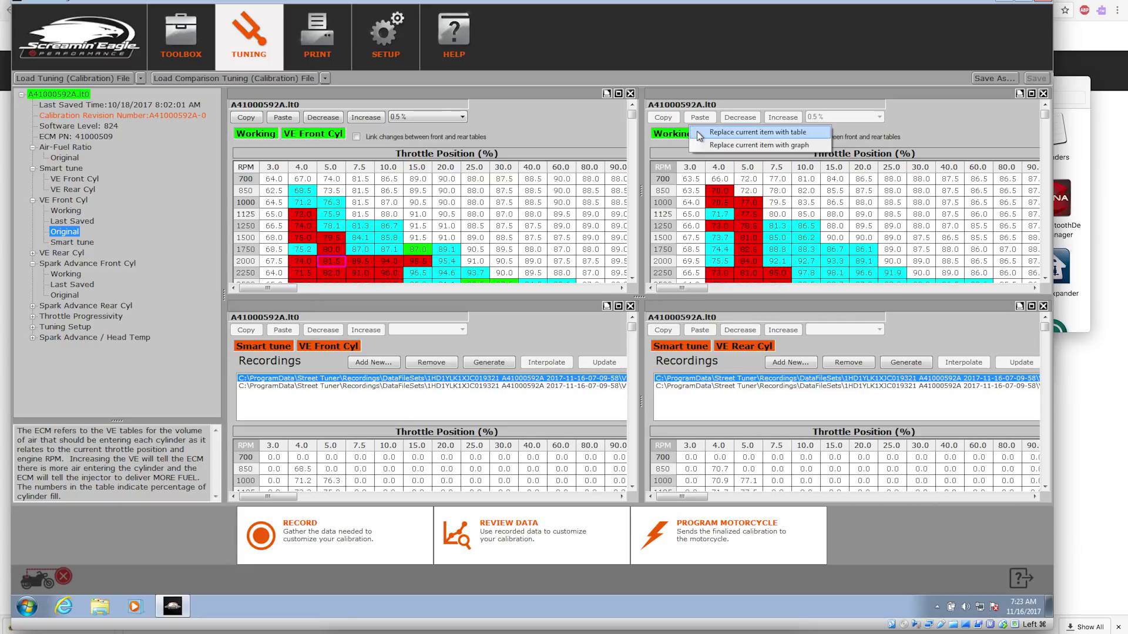
left_click(699, 133)
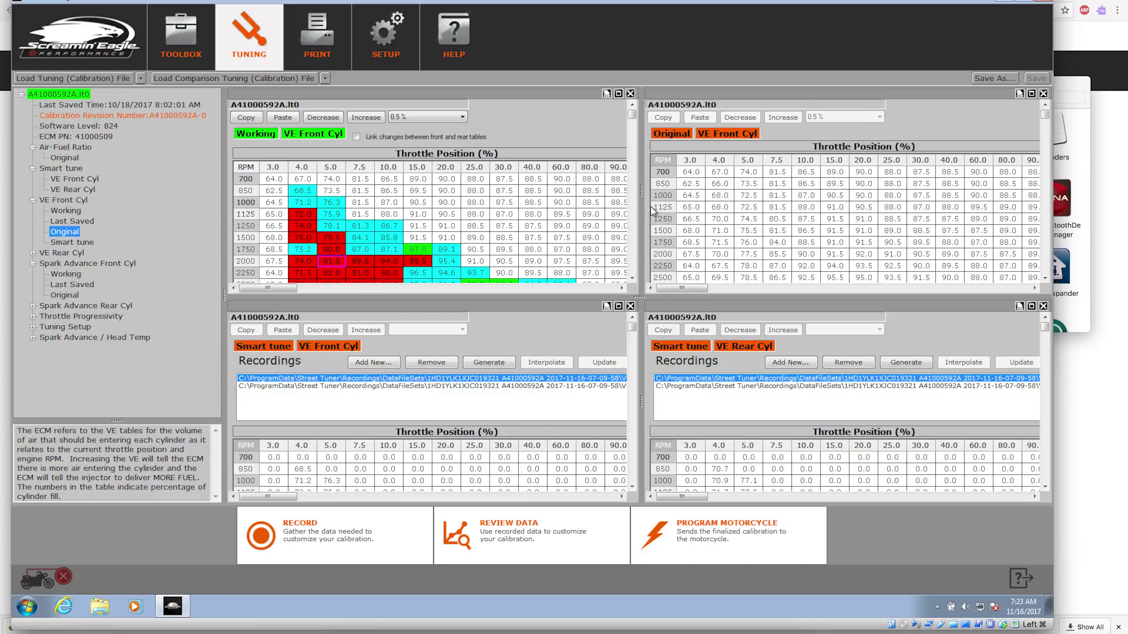
Compare the Working VE Front Cyl values with the Original VE Front Cyl table row by row
left_click(633, 280)
left_click(634, 280)
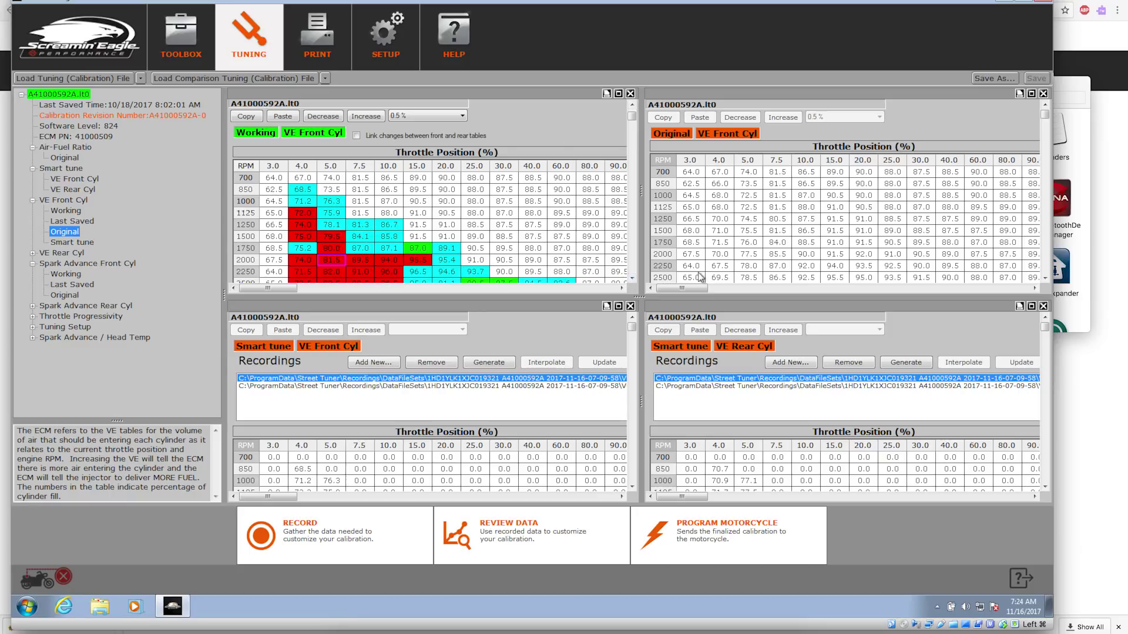
left_click(633, 279)
left_click(633, 279)
left_click(633, 279)
left_click(633, 279)
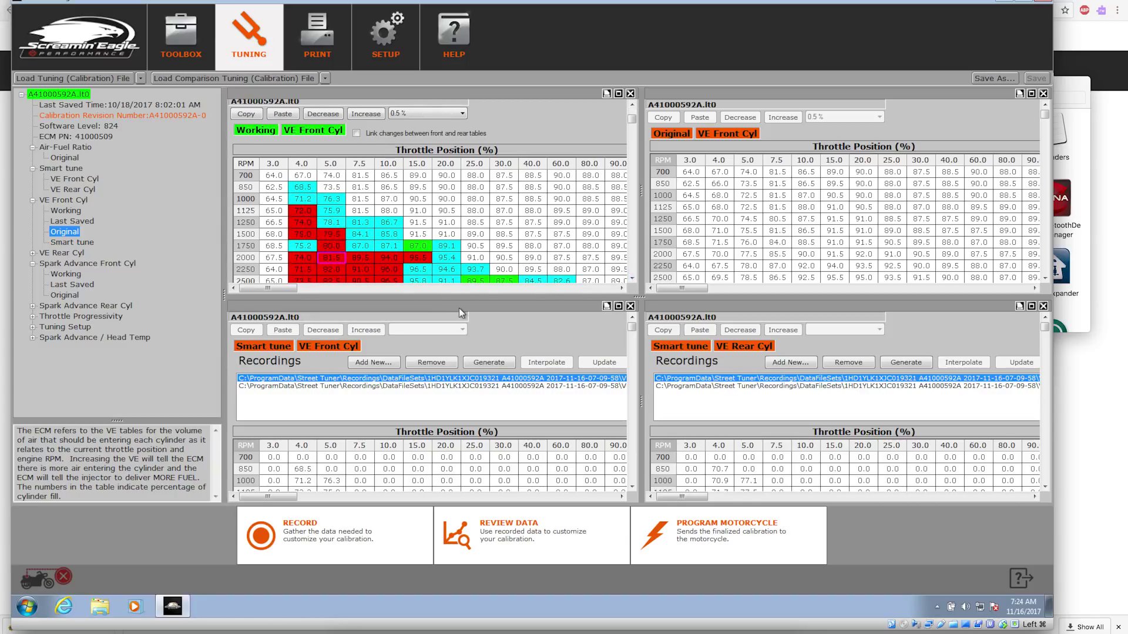